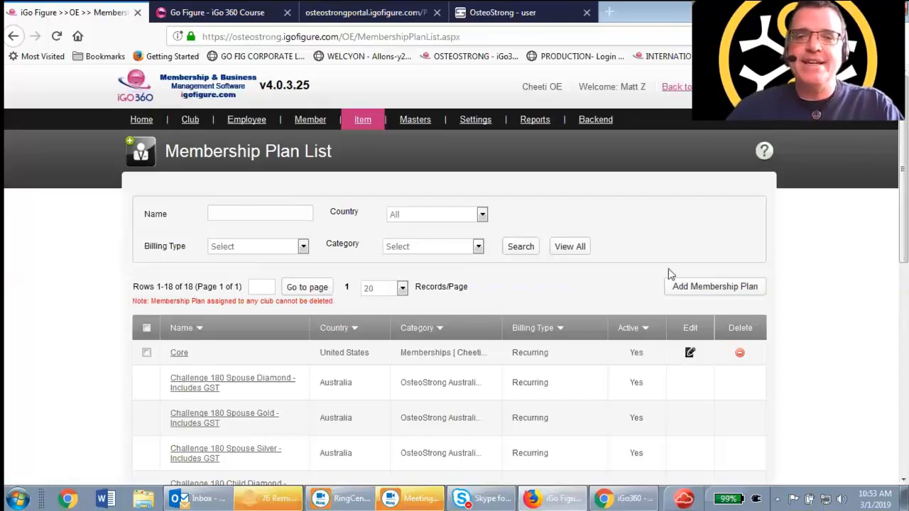
# Step: Open the membership category list and check the options of its Show filter
pyautogui.moveTo(362, 119)
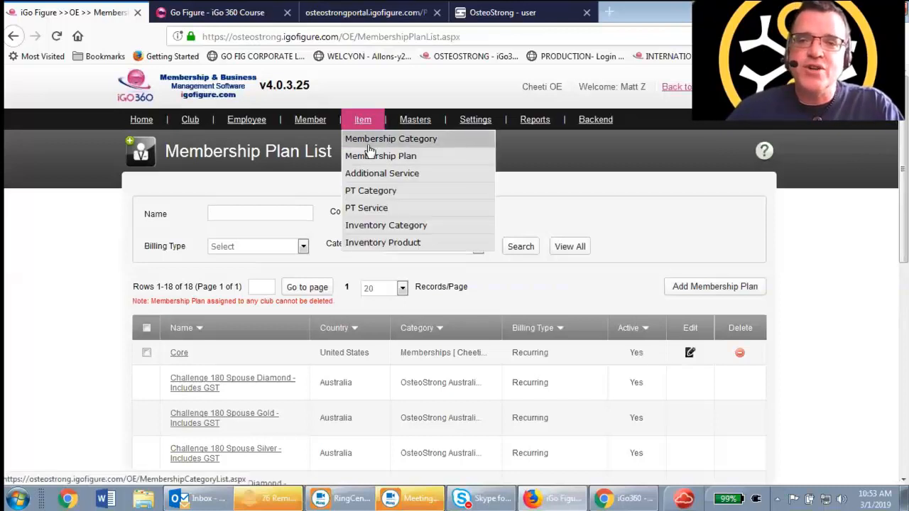
pyautogui.click(365, 145)
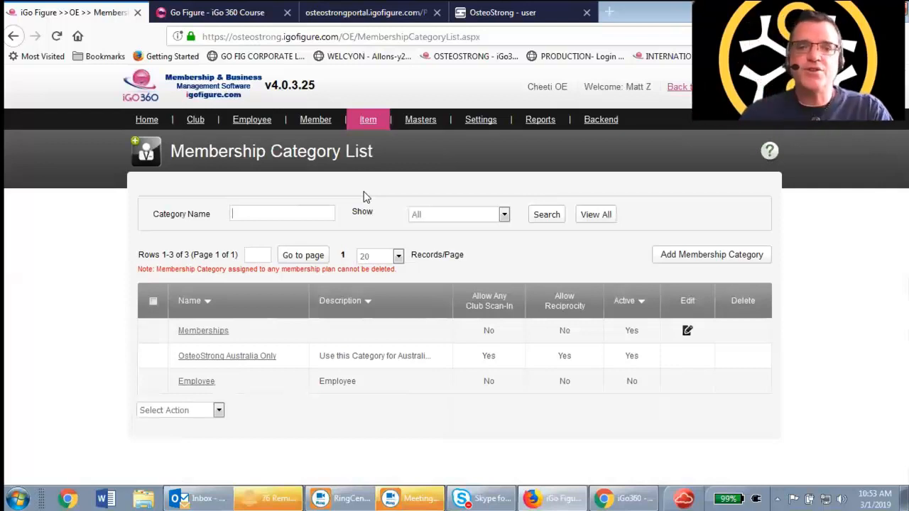
pyautogui.moveTo(369, 131)
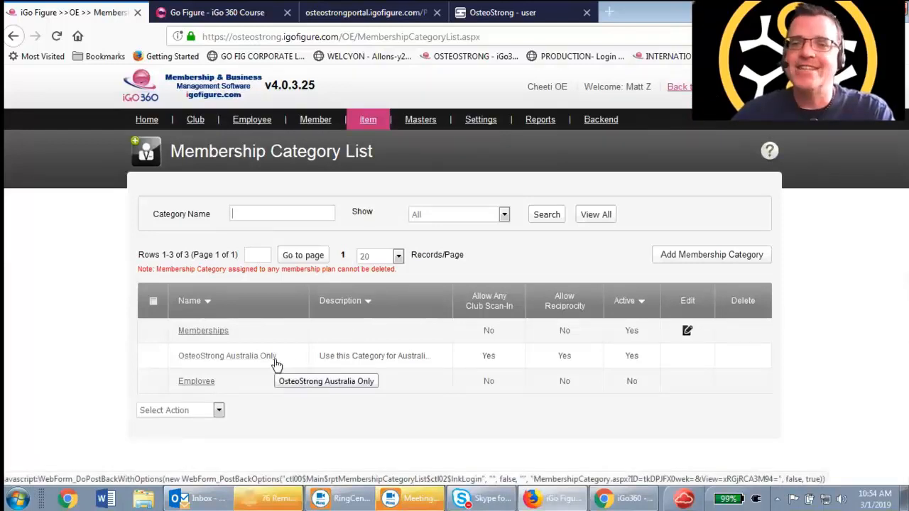
pyautogui.click(504, 214)
pyautogui.click(494, 218)
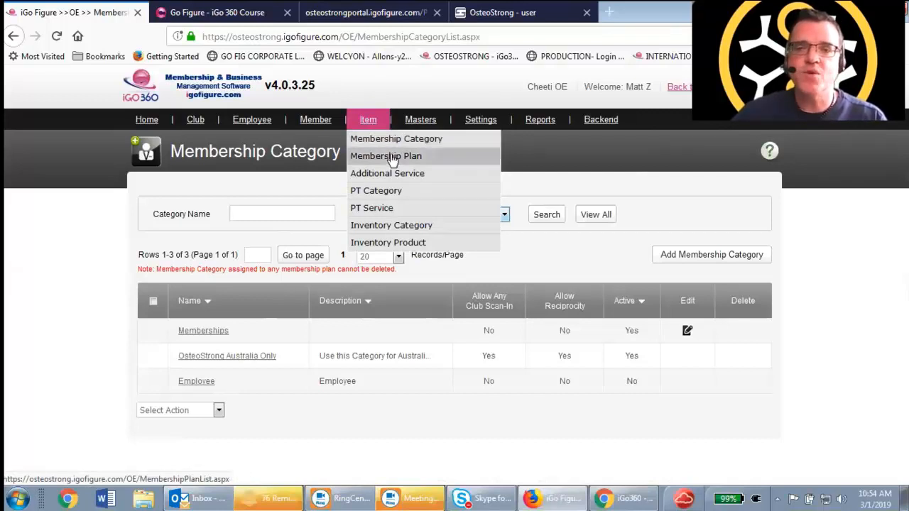
# Step: Open the membership plan list and filter it to plans for the United States
pyautogui.click(392, 156)
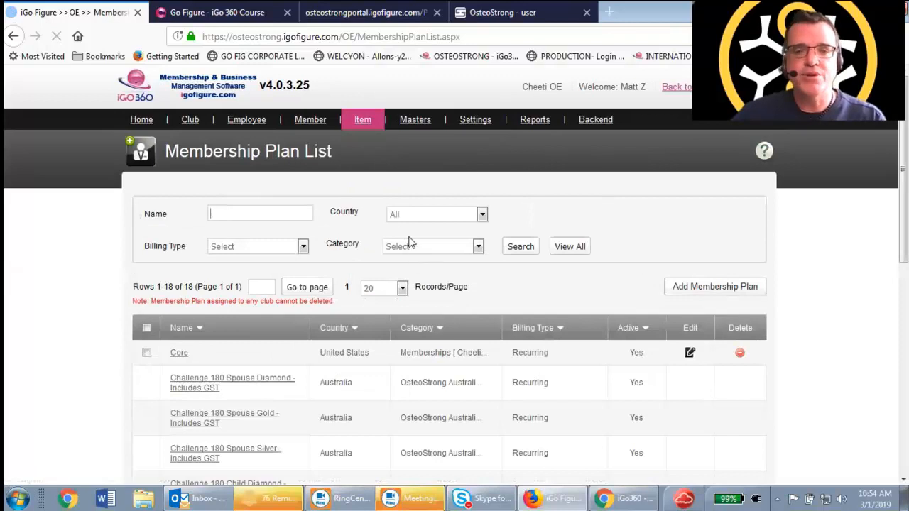
pyautogui.scroll(-5, 329, 301)
pyautogui.scroll(3, 332, 305)
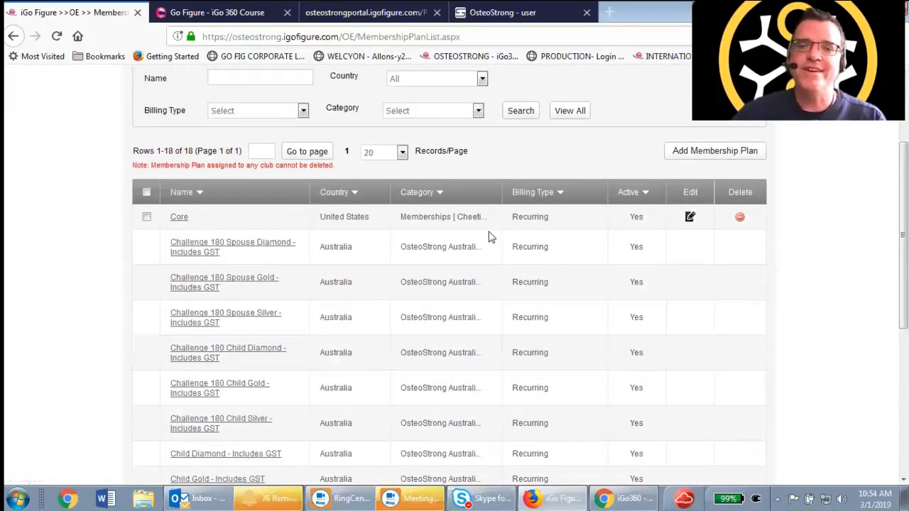
pyautogui.click(481, 79)
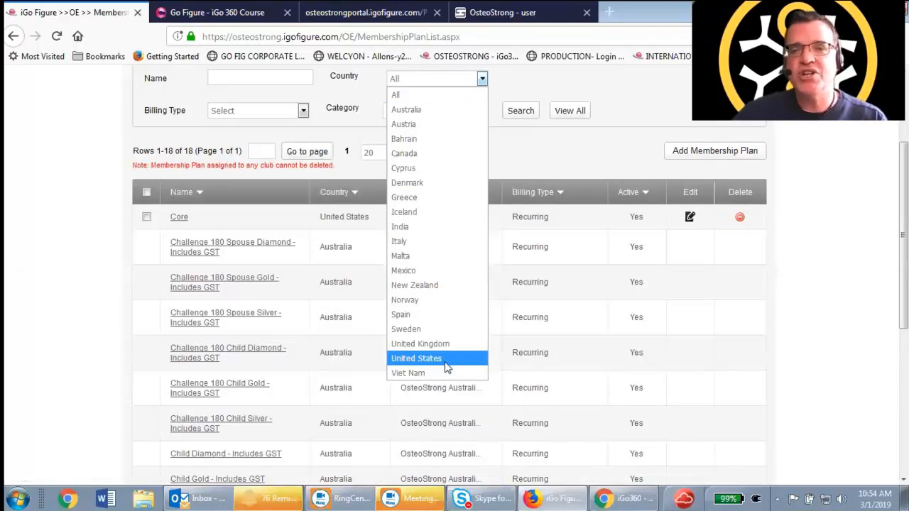
pyautogui.press('Escape')
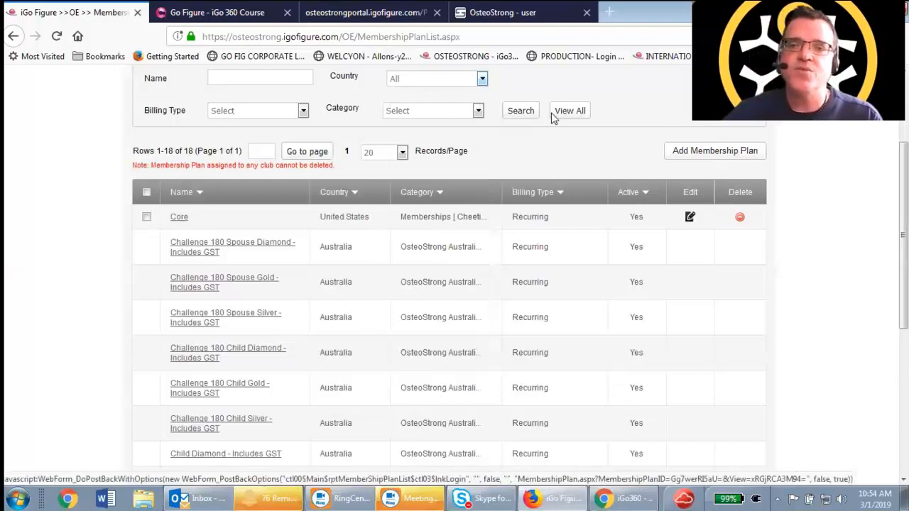
pyautogui.click(523, 114)
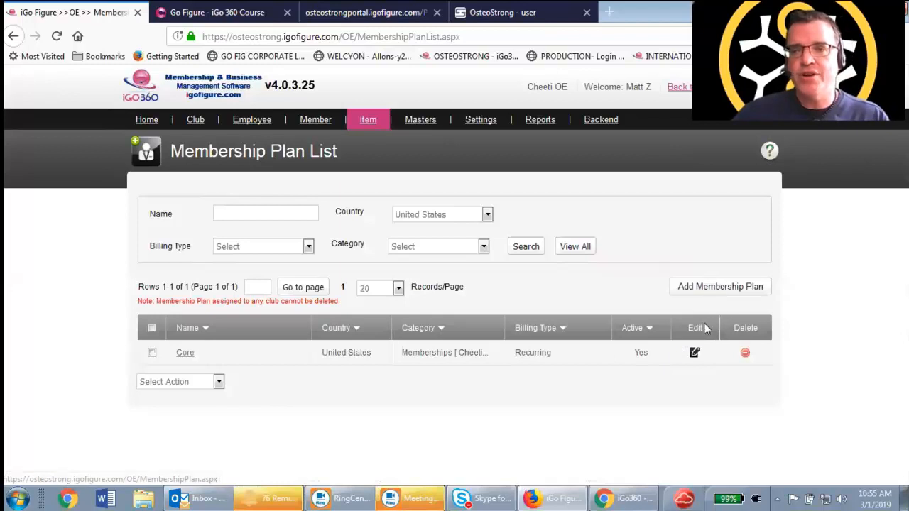
# Step: Open the Core membership plan for editing and review its fields from plan name down to customer signup
pyautogui.click(695, 353)
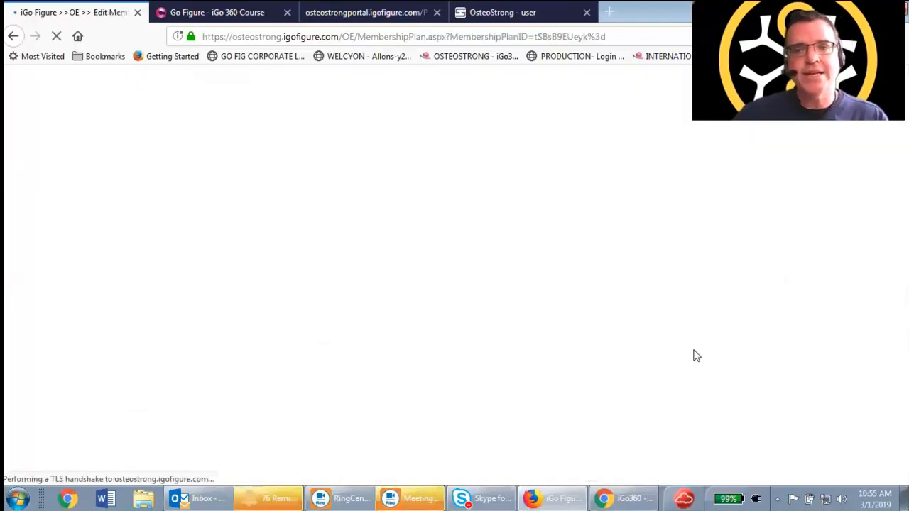
pyautogui.scroll(-5, 584, 360)
pyautogui.scroll(1, 578, 361)
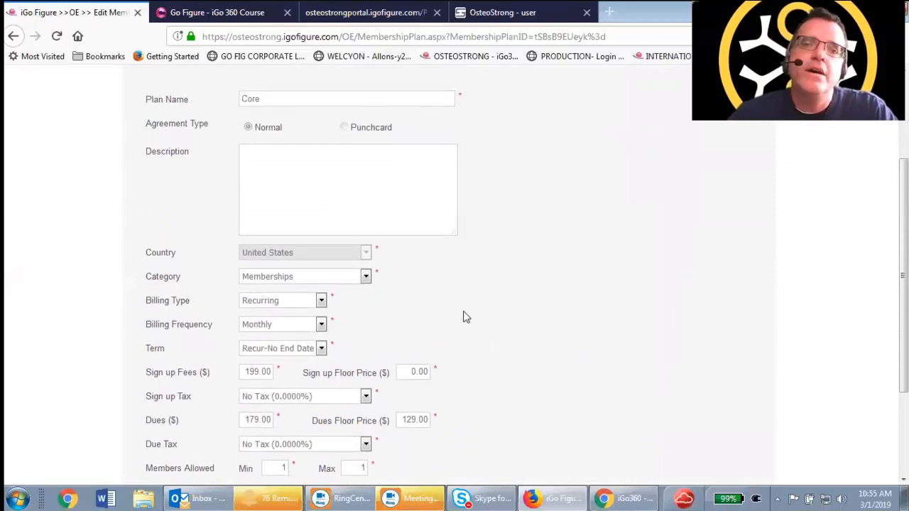
pyautogui.click(287, 102)
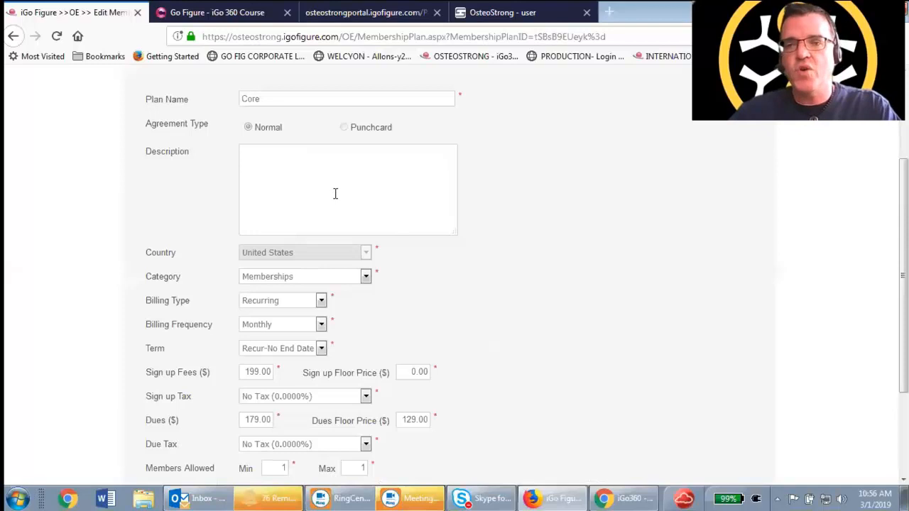
pyautogui.scroll(-3, 454, 259)
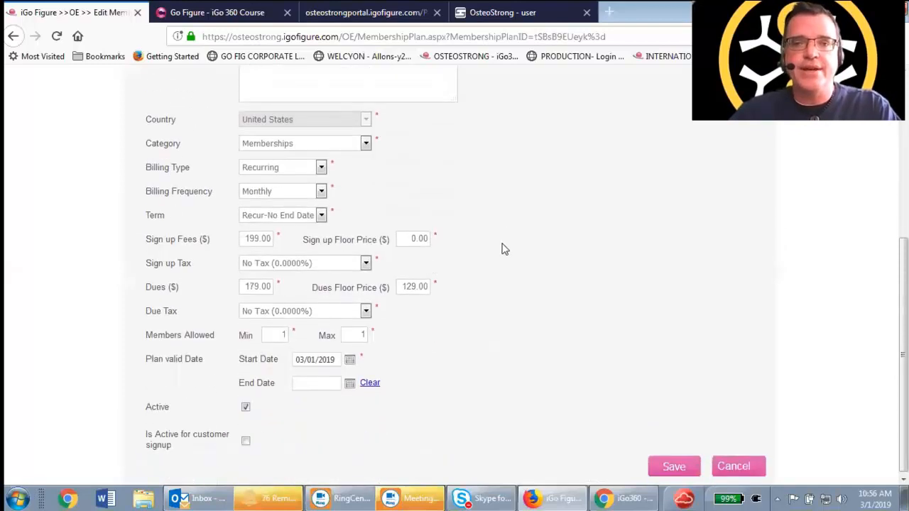
pyautogui.scroll(2, 447, 220)
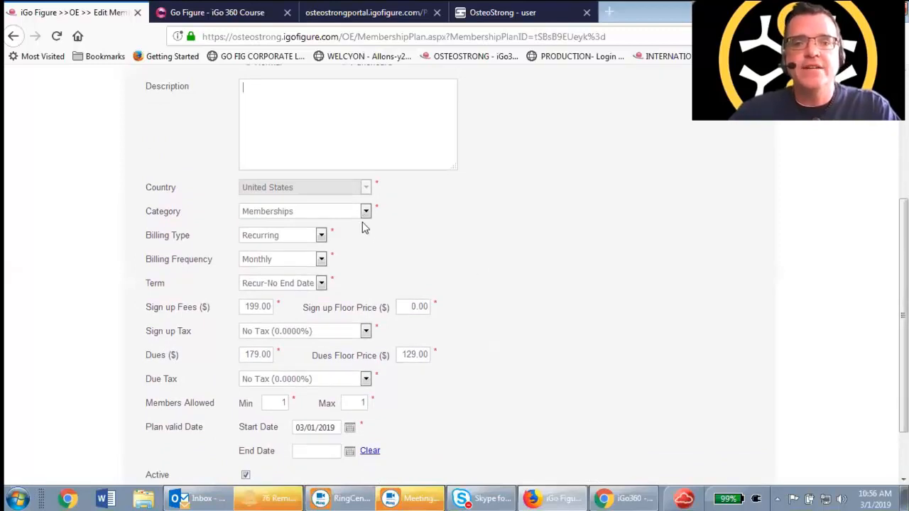
pyautogui.scroll(-2, 349, 237)
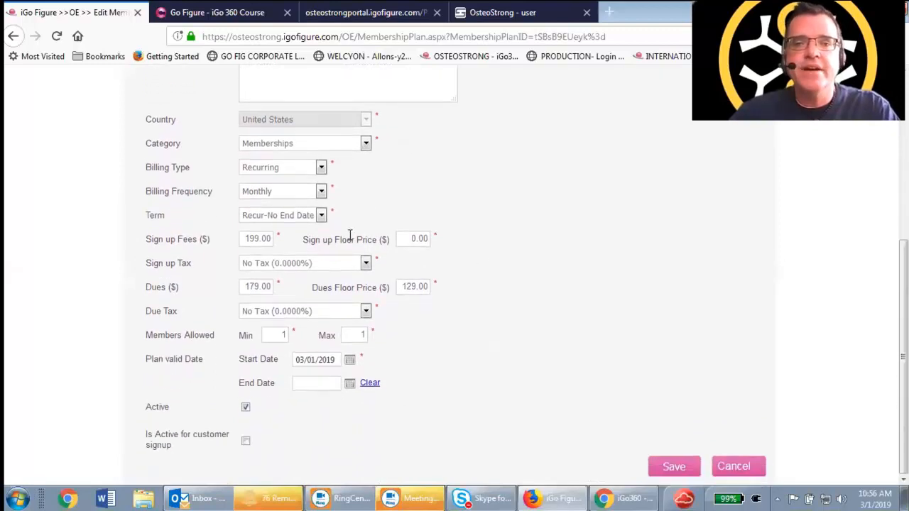
pyautogui.scroll(2, 349, 237)
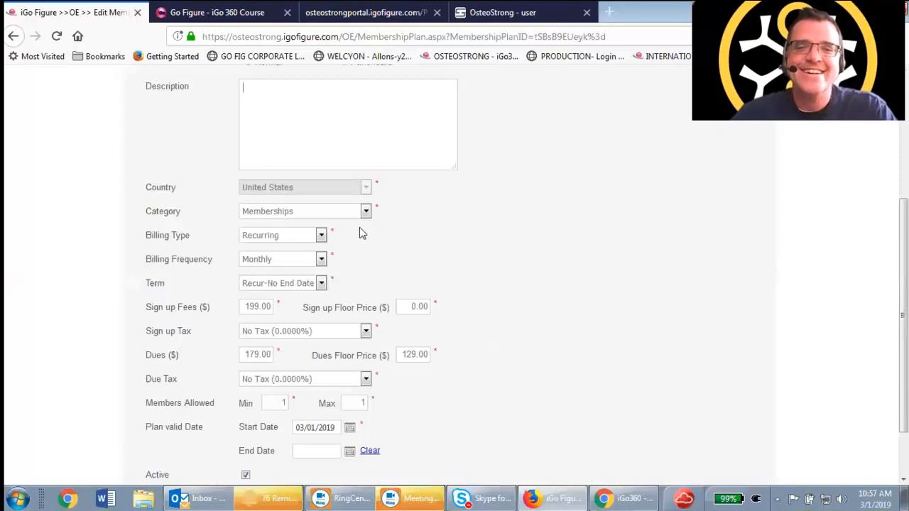
# Step: Examine the Billing Type and Billing Frequency choices offered for the Core plan
pyautogui.click(322, 236)
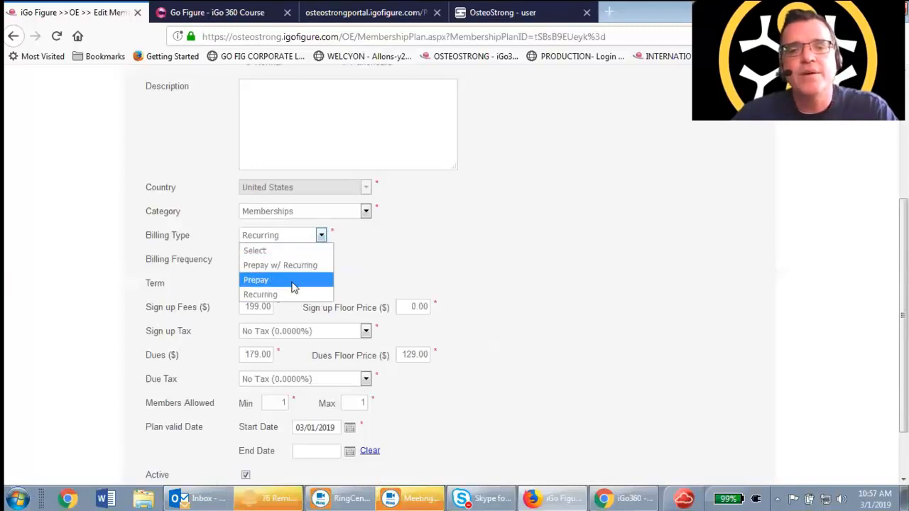
pyautogui.click(399, 253)
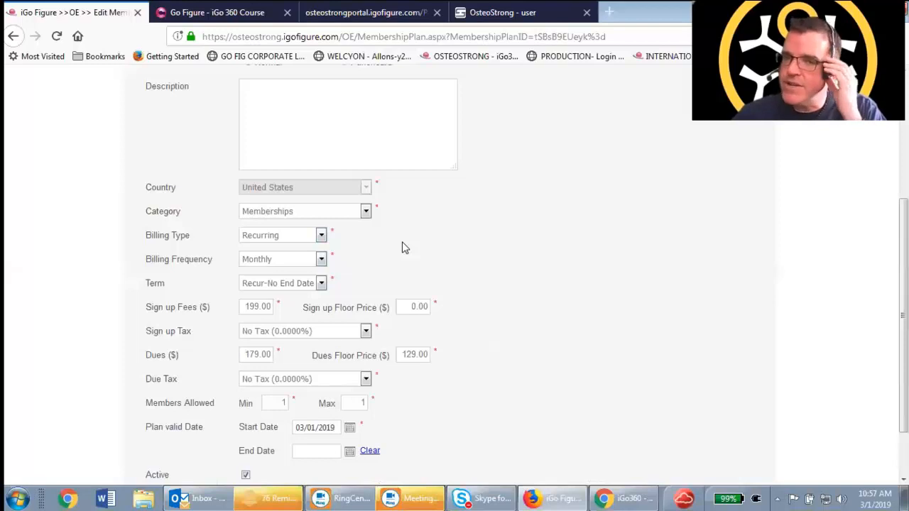
pyautogui.click(322, 259)
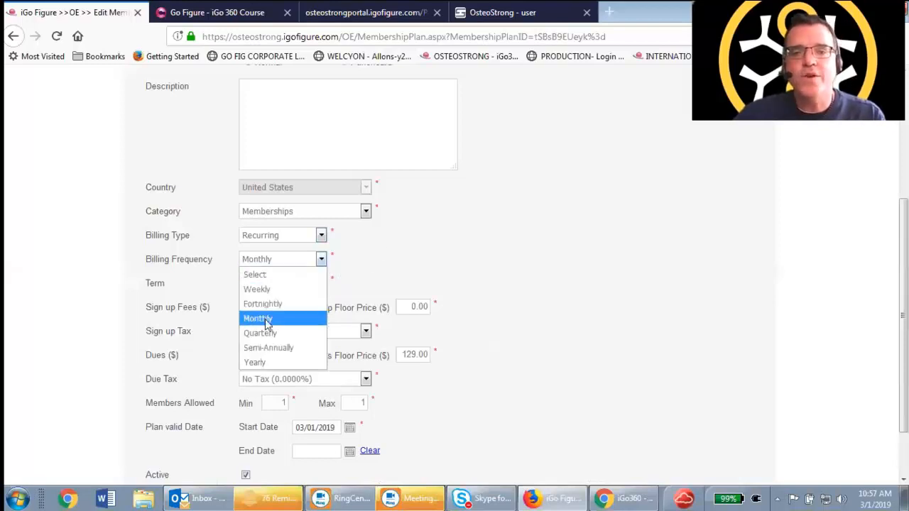
pyautogui.click(426, 265)
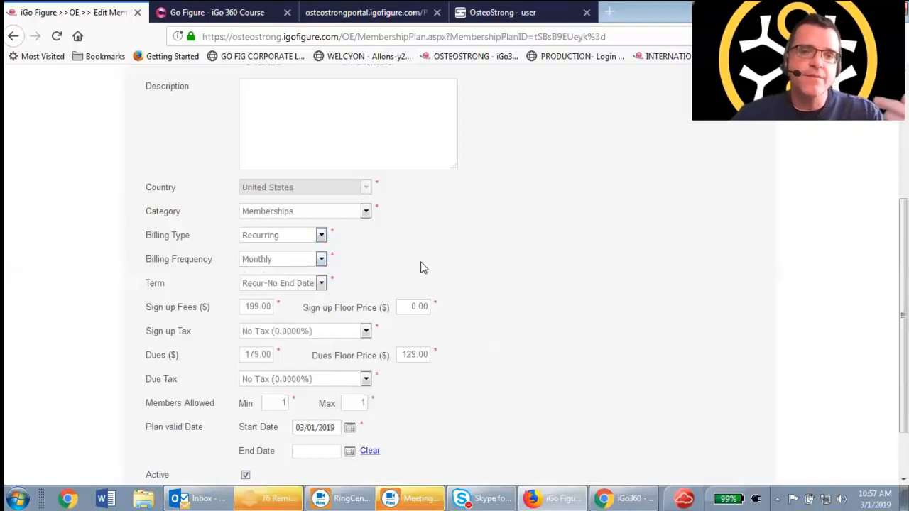
pyautogui.click(322, 237)
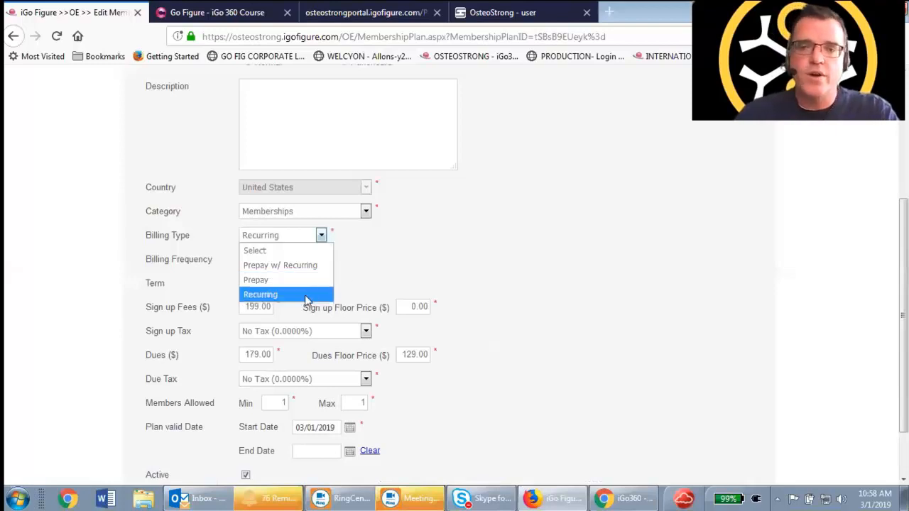
pyautogui.click(398, 268)
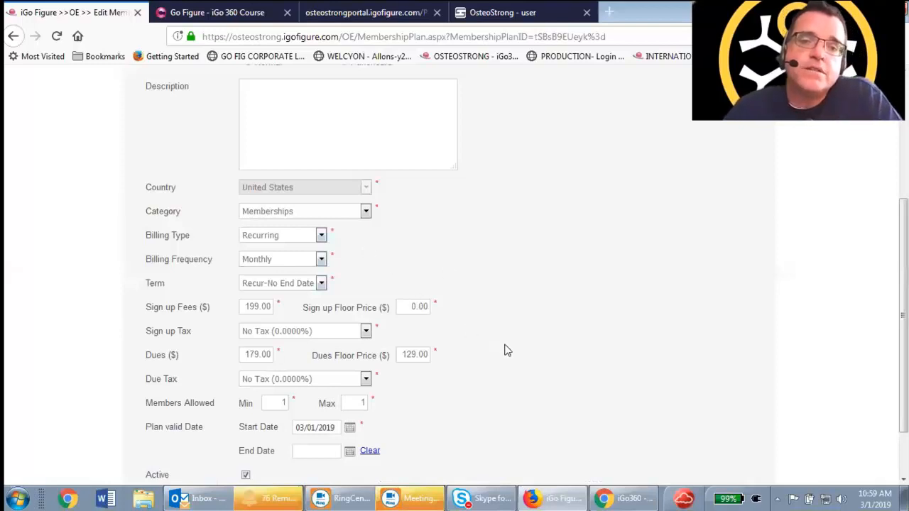
# Step: Examine the Term lengths available for the Core plan without picking a different one
pyautogui.scroll(-1, 506, 336)
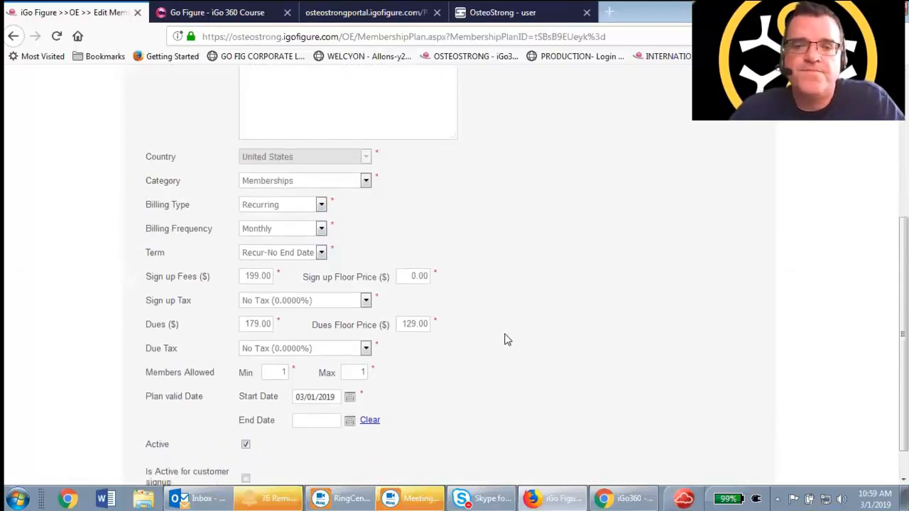
pyautogui.scroll(-1, 507, 339)
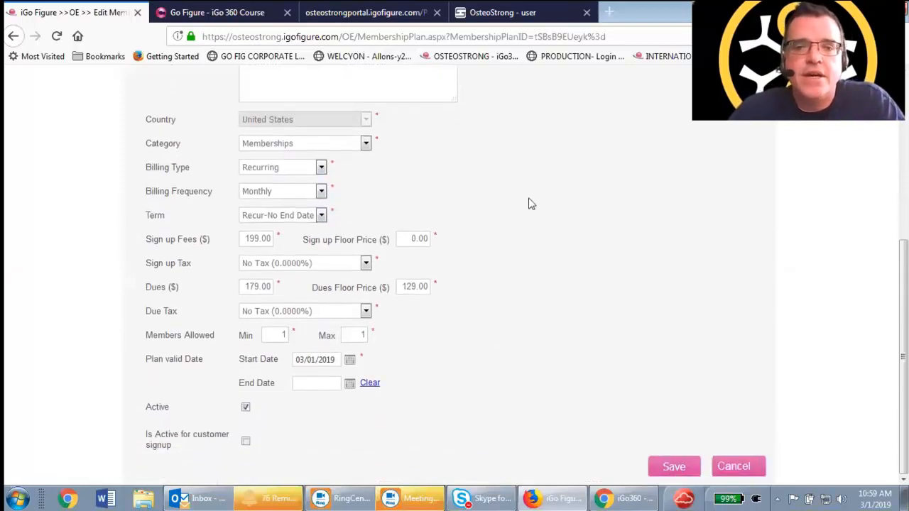
pyautogui.click(320, 217)
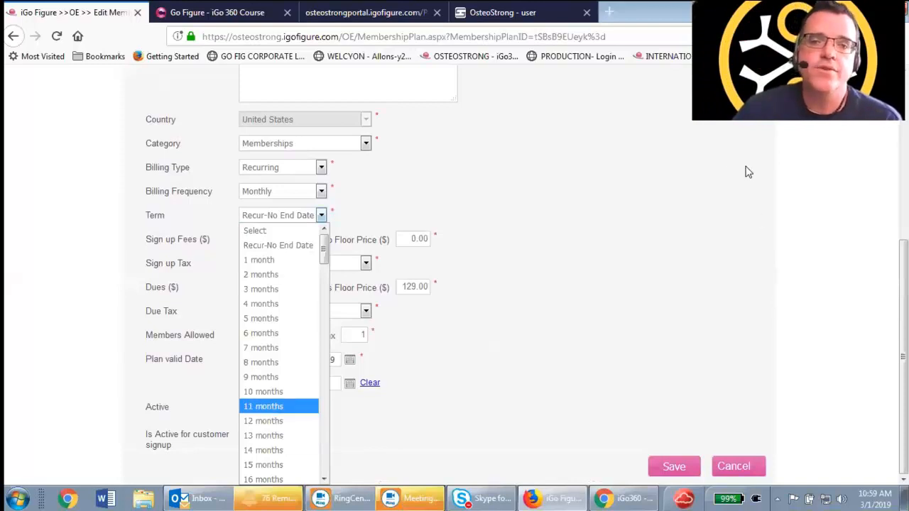
pyautogui.click(582, 224)
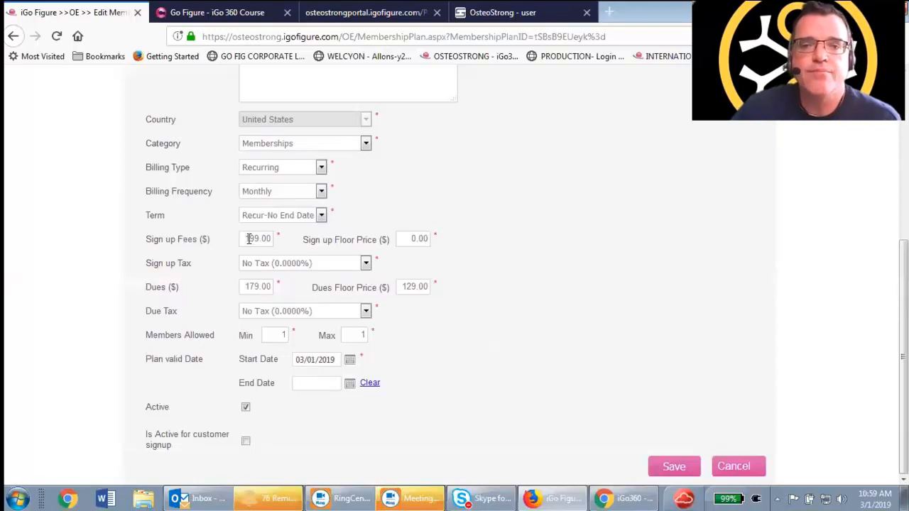
# Step: Set both the Sign up Tax and the Due Tax of the Core plan to Sales Tax - 8.25%
pyautogui.moveTo(248, 239); pyautogui.dragTo(282, 242)
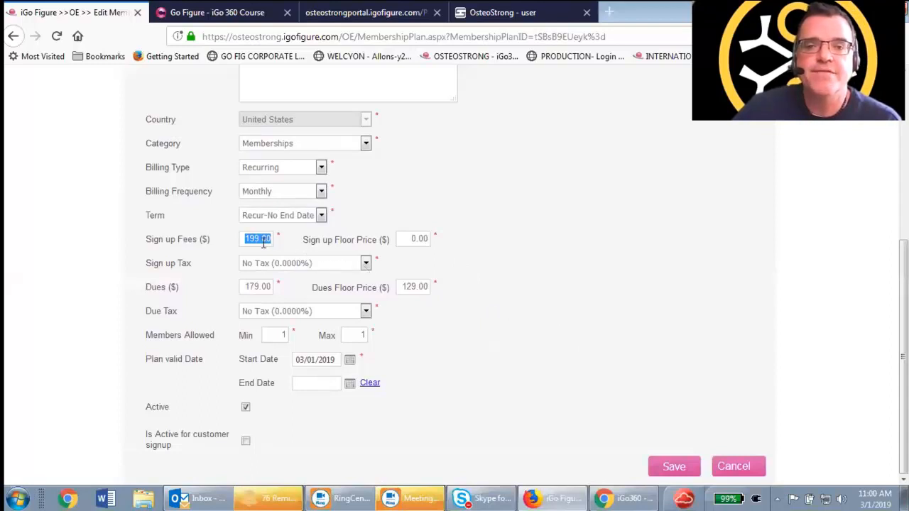
pyautogui.click(241, 287)
pyautogui.click(366, 263)
pyautogui.click(330, 306)
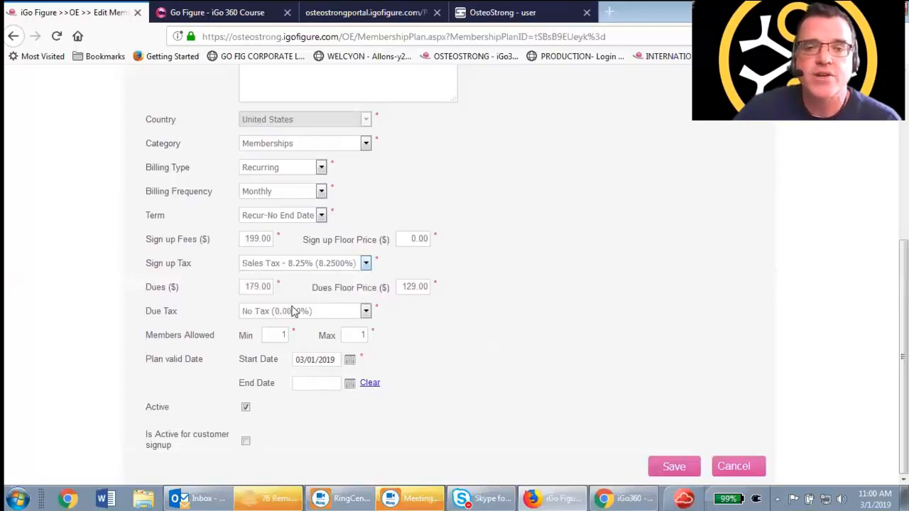
pyautogui.click(294, 312)
pyautogui.click(295, 355)
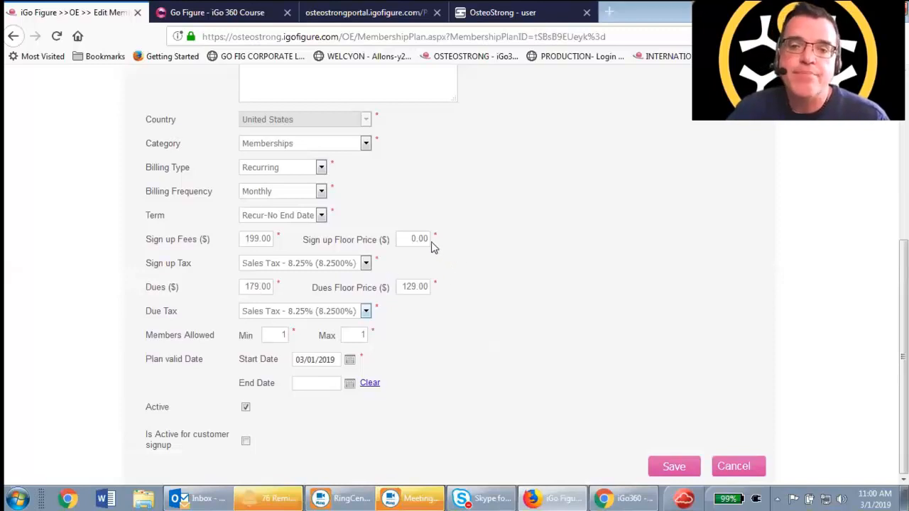
# Step: Compare the plan's sign-up fee and dues with their respective floor prices
pyautogui.moveTo(414, 237); pyautogui.dragTo(434, 236)
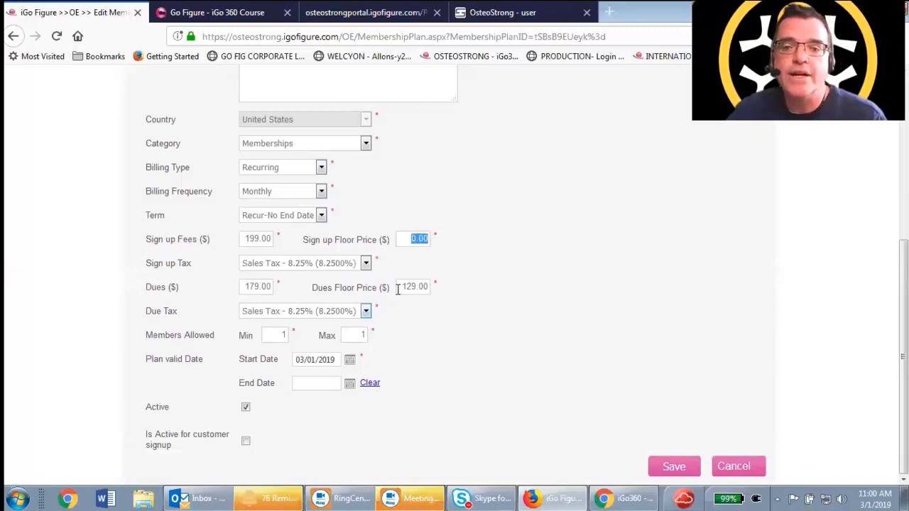
pyautogui.moveTo(398, 287); pyautogui.dragTo(445, 284)
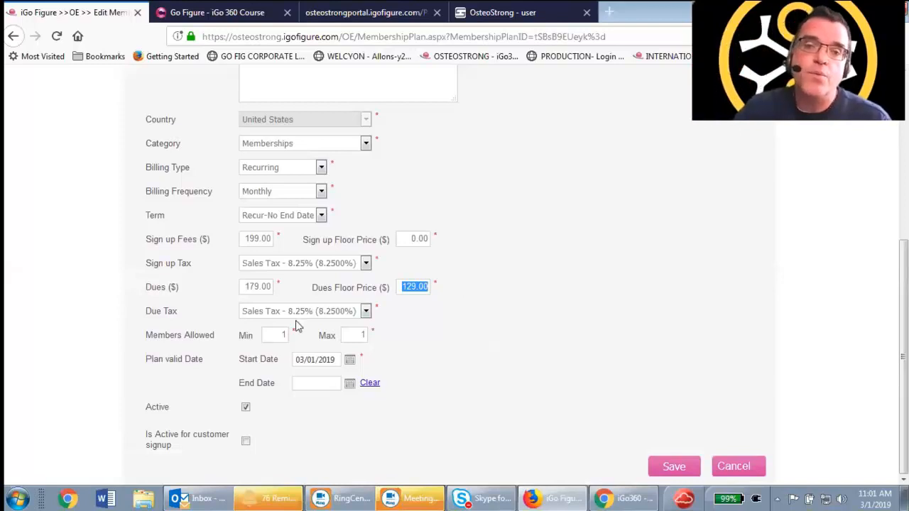
pyautogui.moveTo(243, 240); pyautogui.dragTo(277, 237)
pyautogui.moveTo(244, 285); pyautogui.dragTo(290, 288)
pyautogui.click(514, 272)
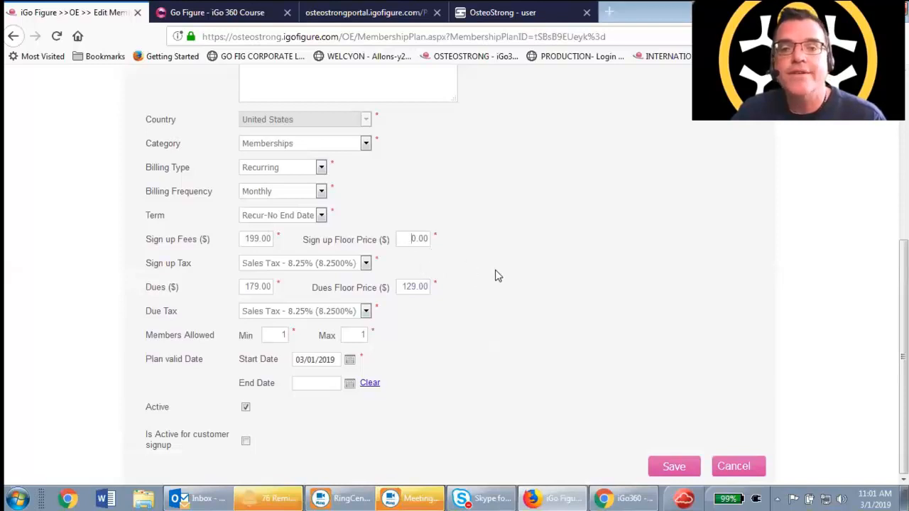
pyautogui.click(414, 240)
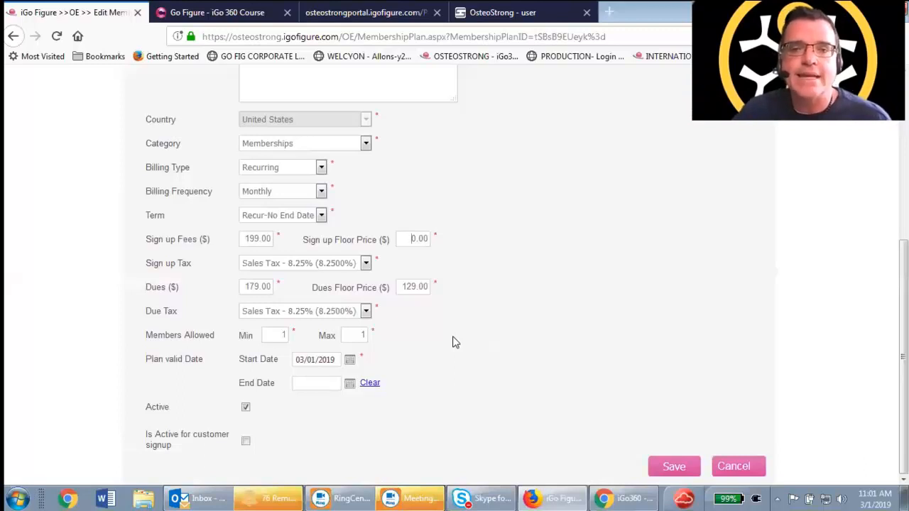
pyautogui.moveTo(400, 286); pyautogui.dragTo(447, 291)
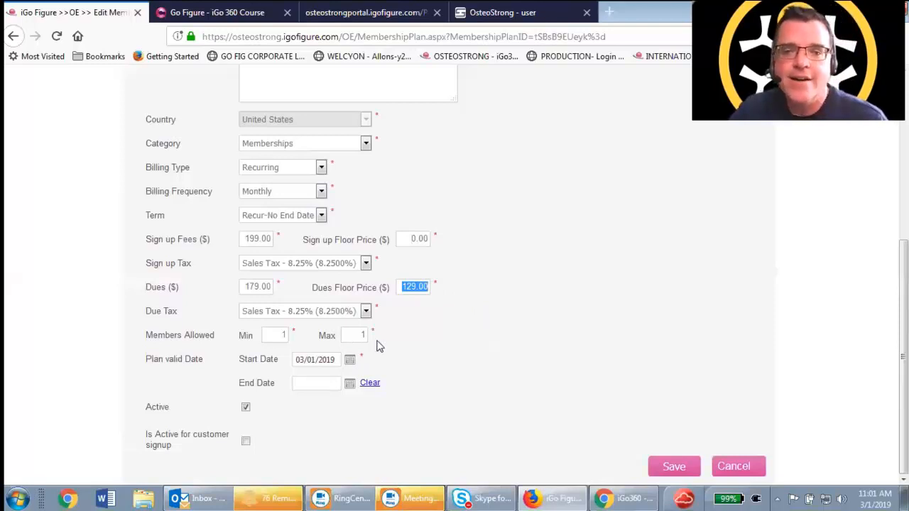
pyautogui.click(438, 312)
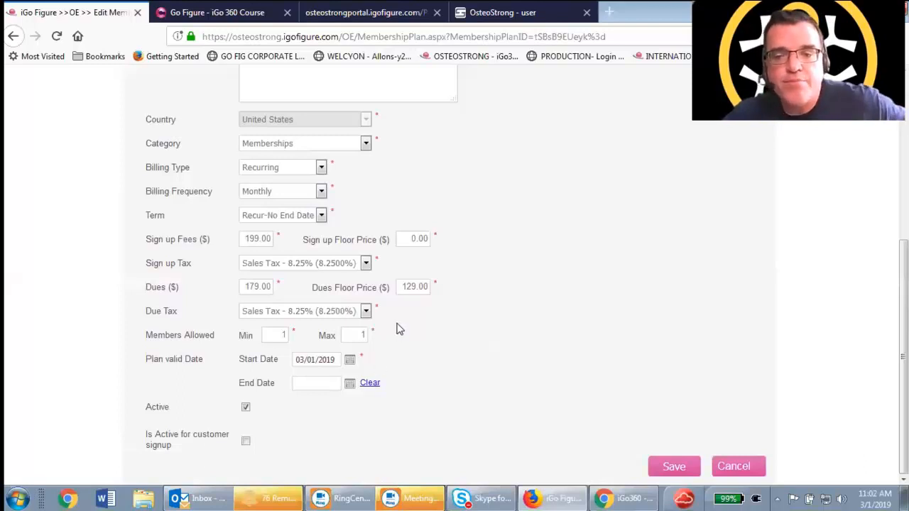
# Step: Try 5 as the Core plan's maximum Members Allowed, set it back to 1, and save the plan
pyautogui.write('5')
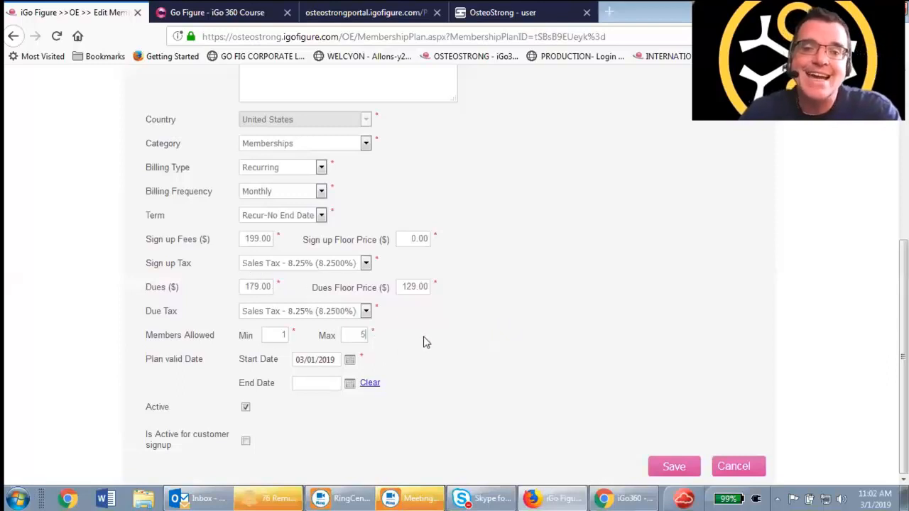
pyautogui.press('BackSpace')
pyautogui.write('1')
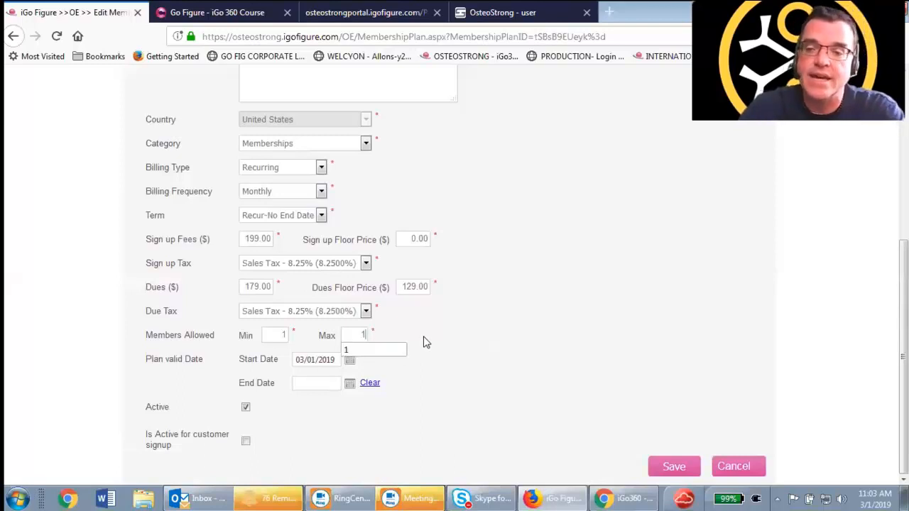
pyautogui.click(537, 306)
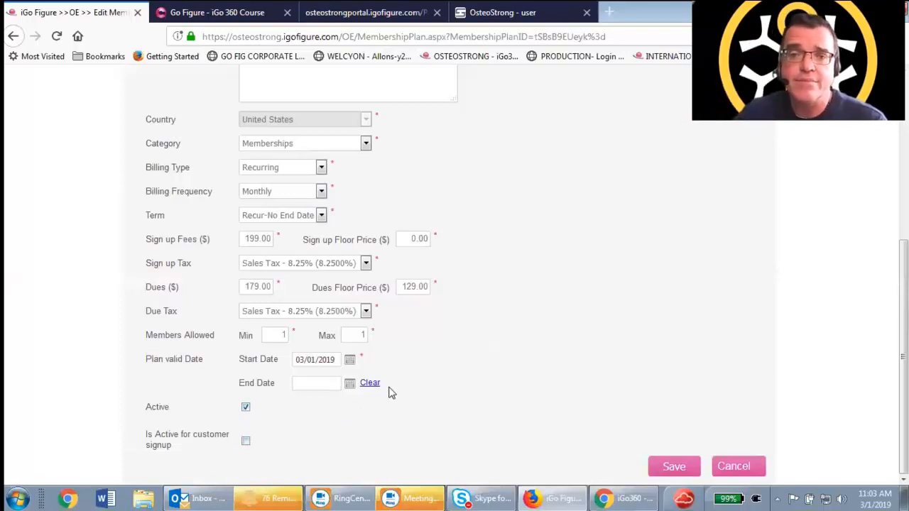
pyautogui.click(674, 467)
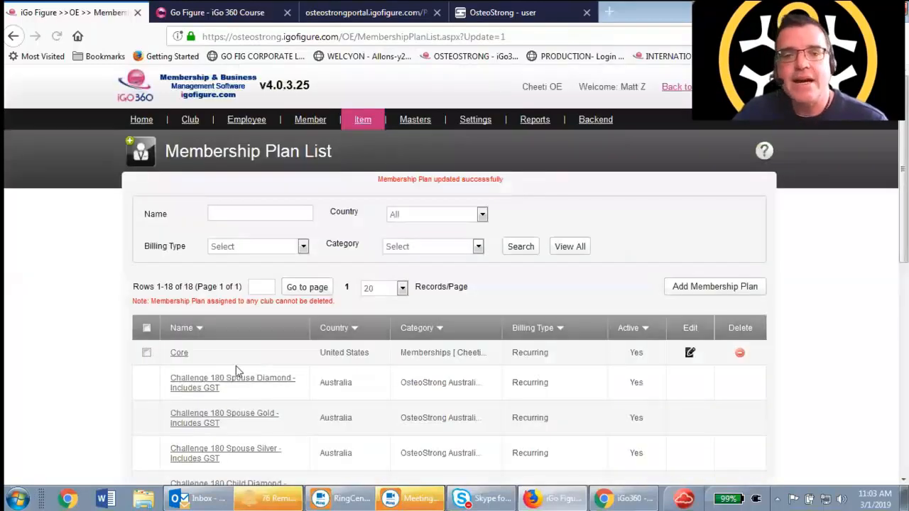
# Step: Reopen the Core membership plan for editing and look over its agreement, billing and pricing fields
pyautogui.click(690, 355)
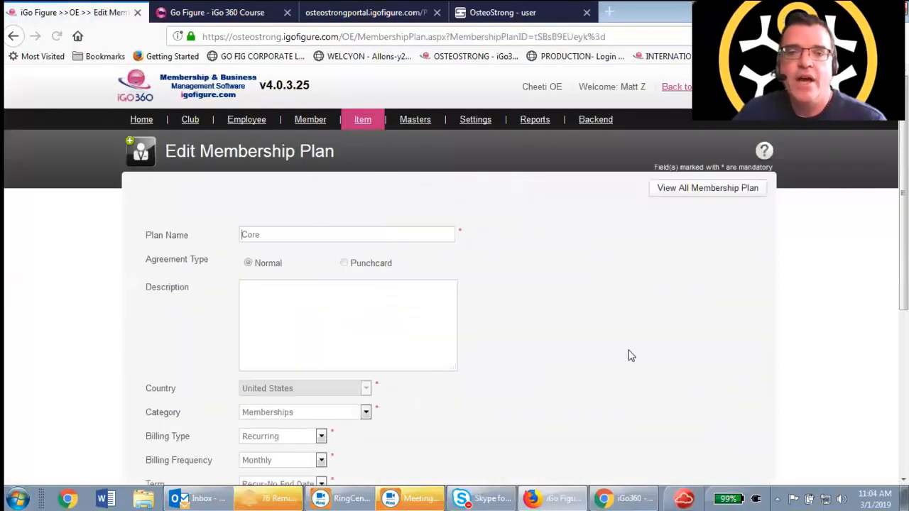
pyautogui.scroll(-2, 568, 361)
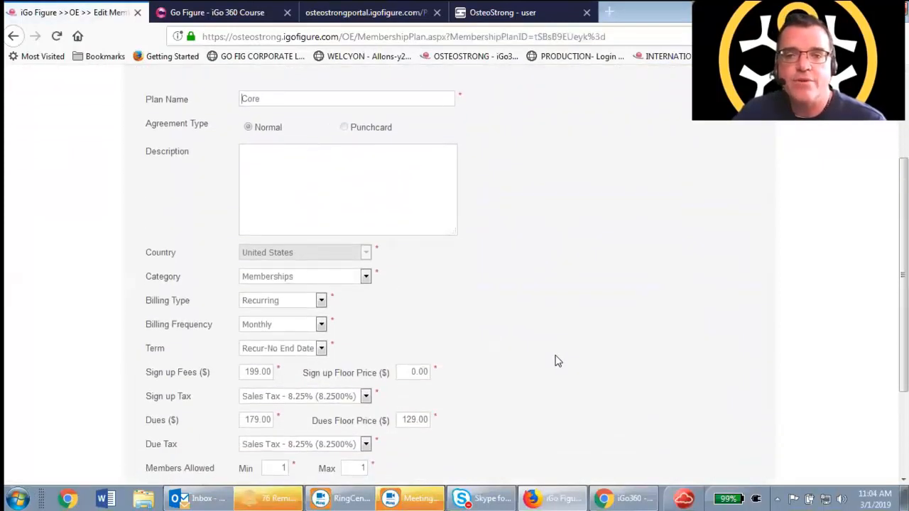
pyautogui.scroll(2, 555, 362)
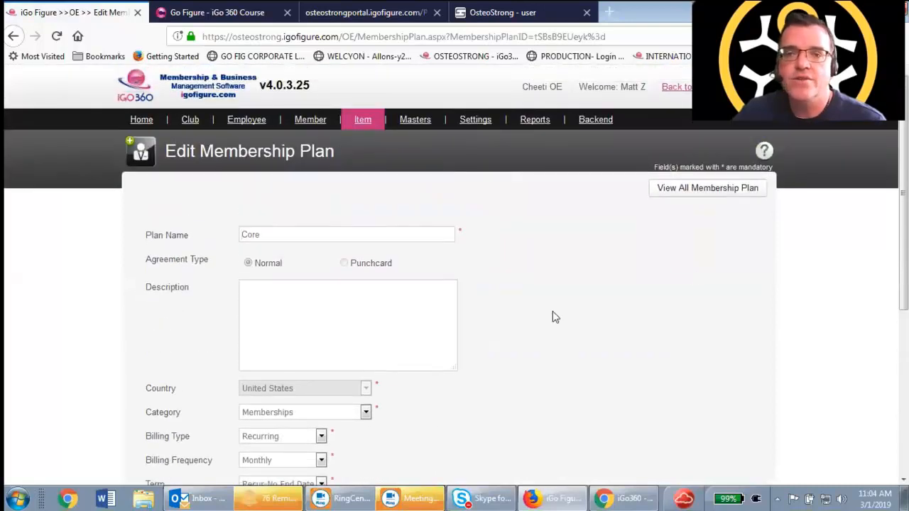
# Step: Open a blank new membership plan from the plan list and examine its fields and agreement types
pyautogui.moveTo(370, 131)
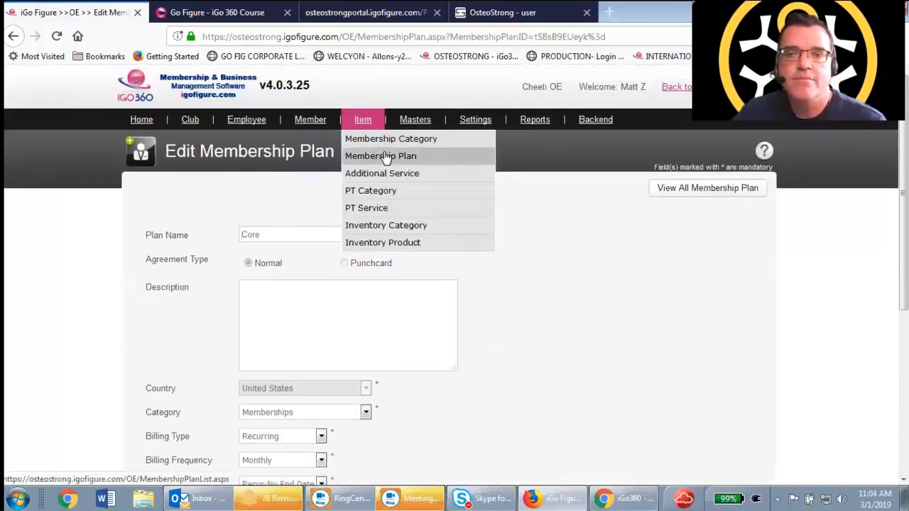
pyautogui.click(376, 155)
pyautogui.click(714, 290)
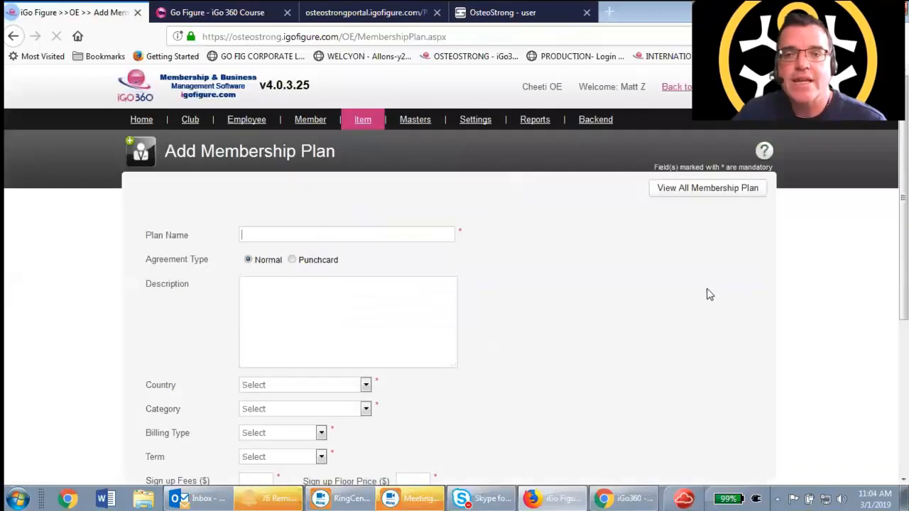
pyautogui.scroll(-5, 234, 384)
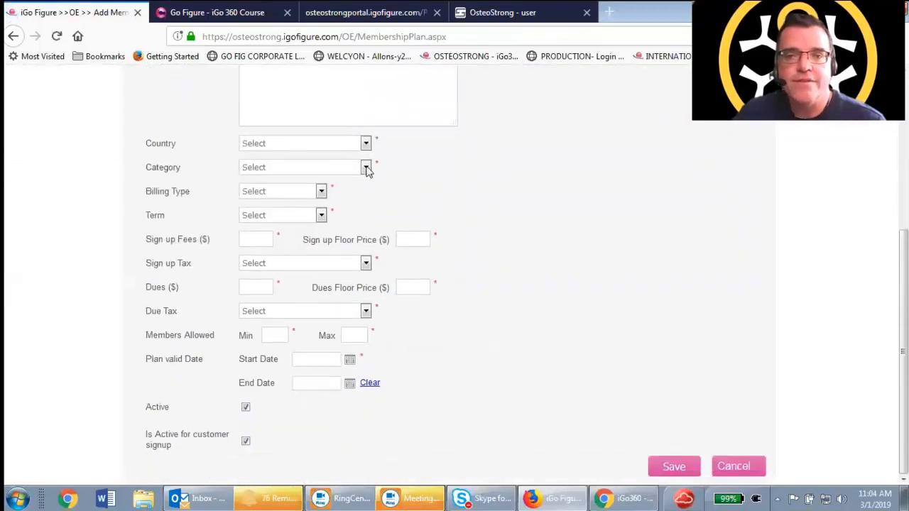
pyautogui.scroll(5, 455, 381)
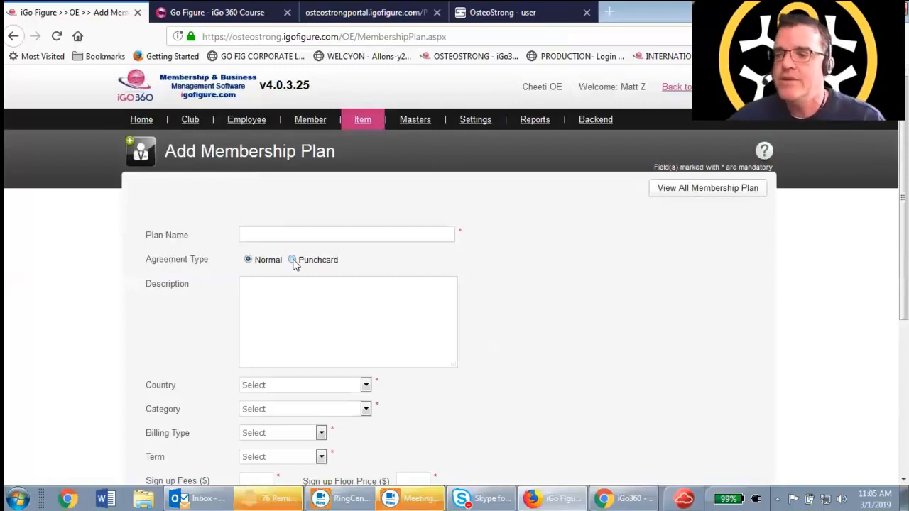
pyautogui.scroll(-3, 584, 386)
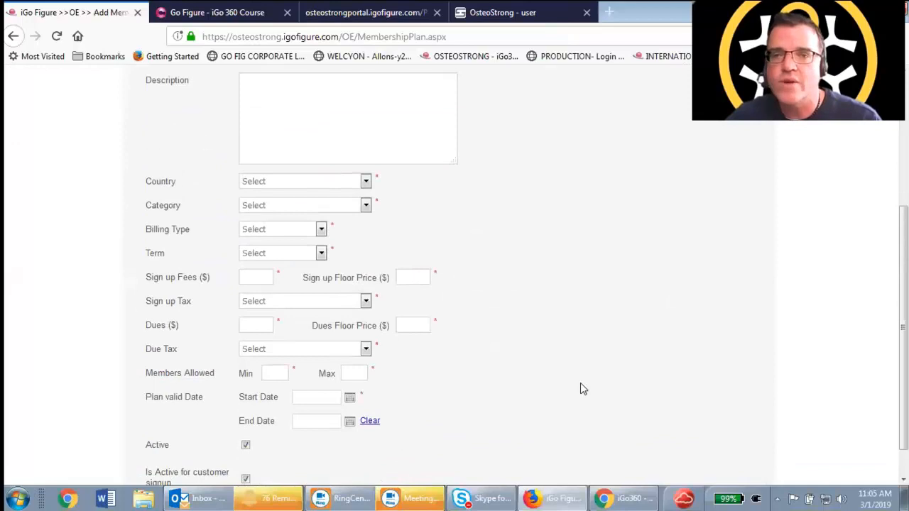
pyautogui.scroll(3, 580, 384)
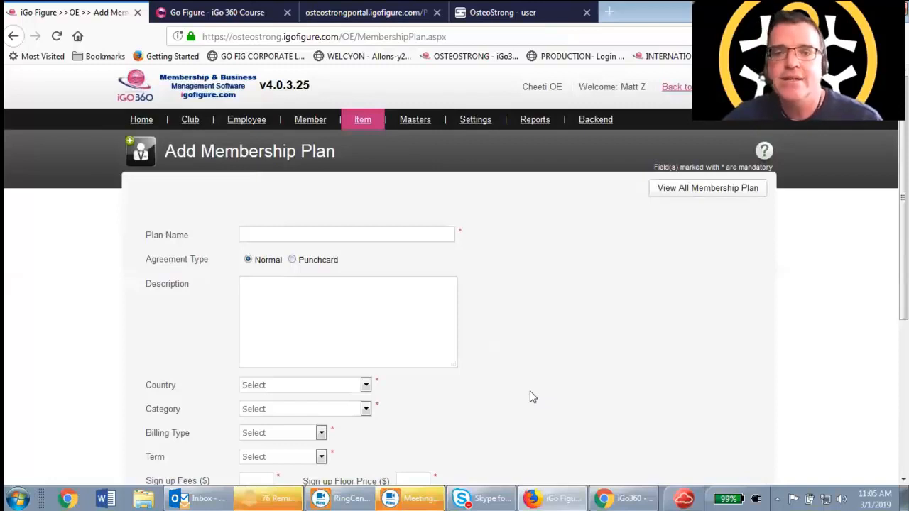
# Step: Make the new plan a Punchcard agreement with United States as country and Memberships as category
pyautogui.click(291, 260)
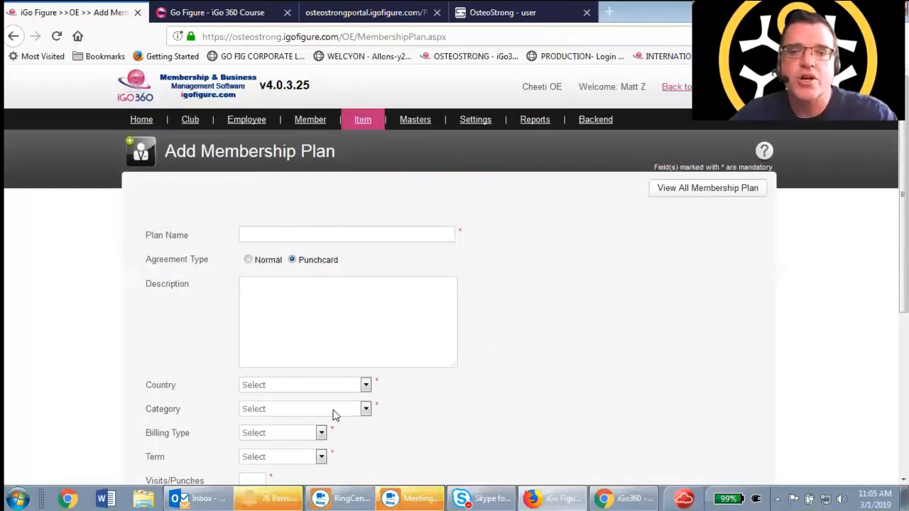
pyautogui.scroll(-2, 348, 383)
pyautogui.scroll(-5, 354, 284)
pyautogui.scroll(4, 374, 198)
pyautogui.click(366, 259)
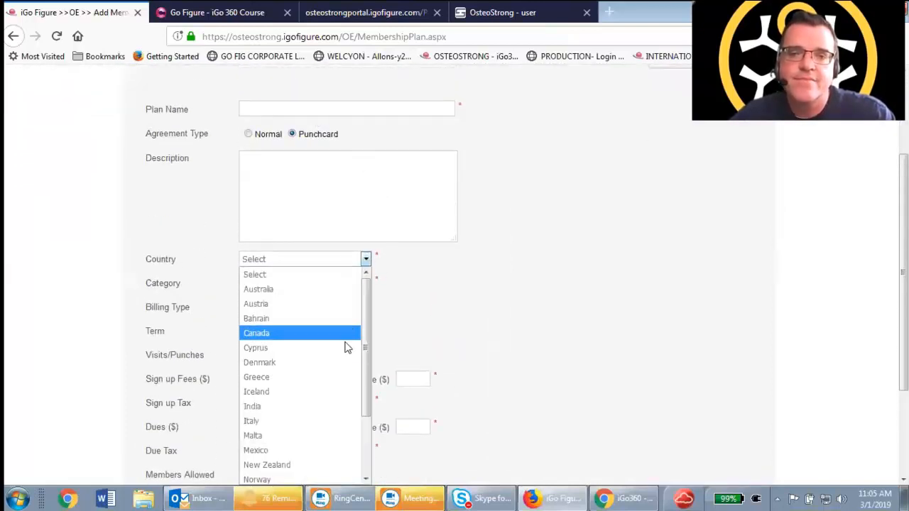
pyautogui.moveTo(366, 317); pyautogui.dragTo(393, 416)
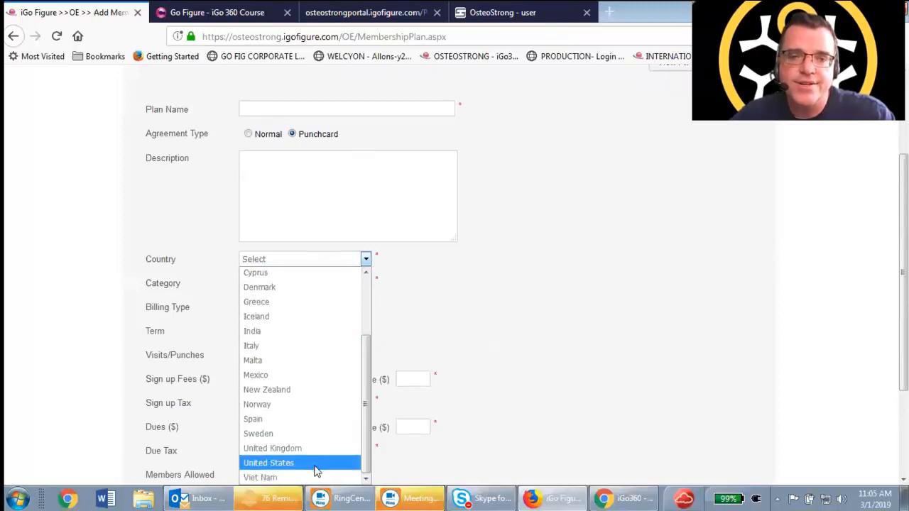
pyautogui.click(315, 463)
pyautogui.click(368, 283)
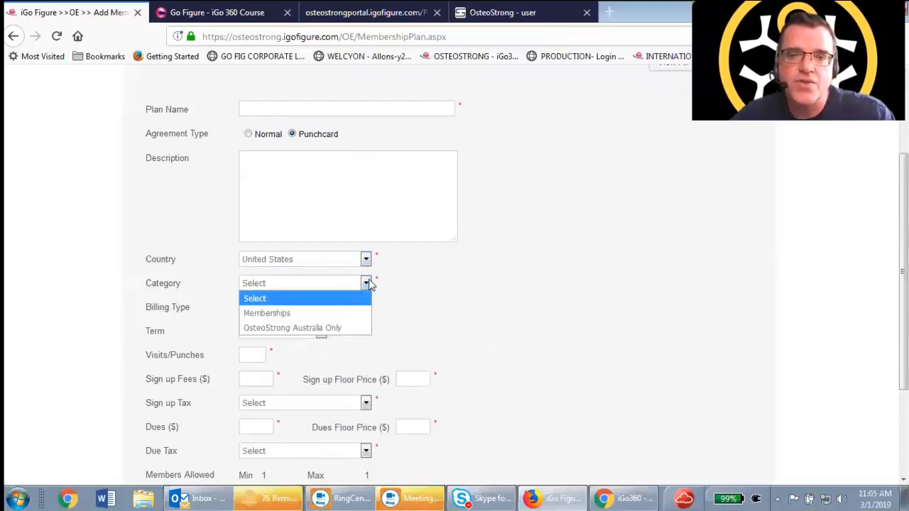
pyautogui.click(348, 313)
# Step: Set the punchcard plan's Billing Type to Recurring By Usage with 10 Visits/Punches and review the available billing types
pyautogui.click(321, 305)
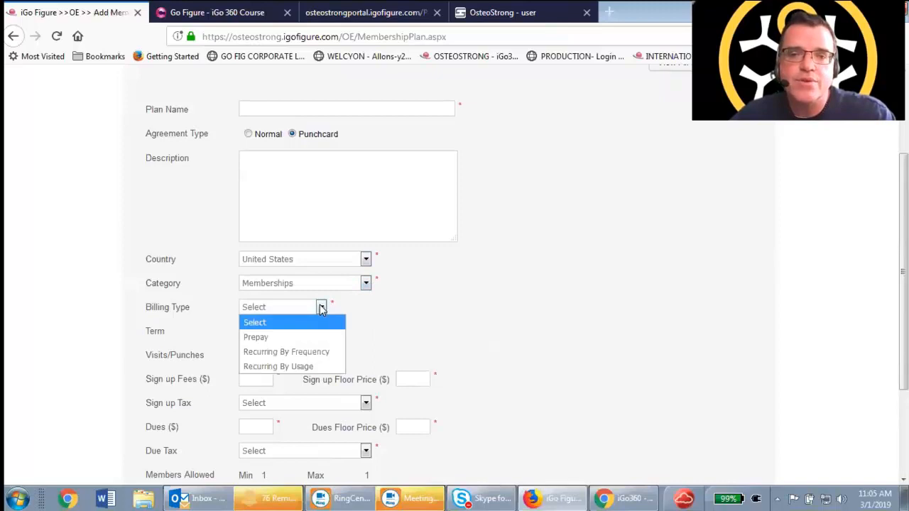
pyautogui.click(304, 367)
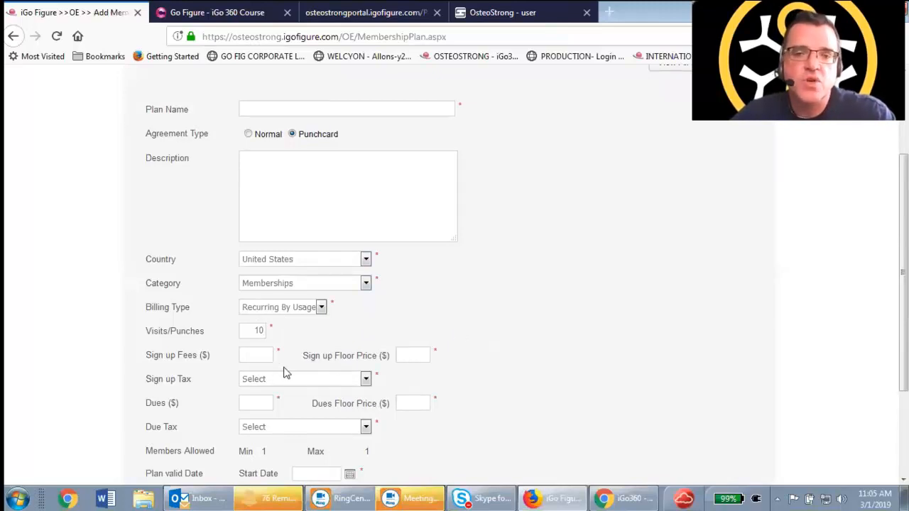
pyautogui.scroll(-4, 283, 384)
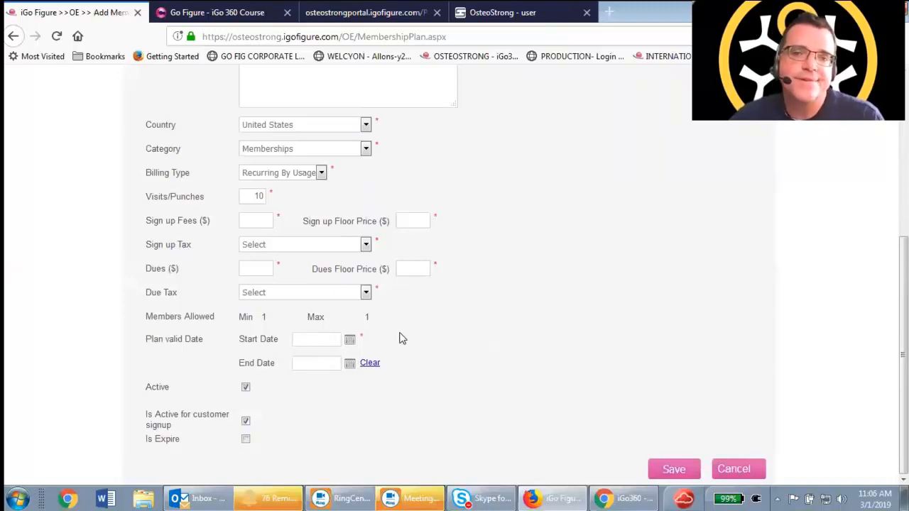
pyautogui.click(320, 175)
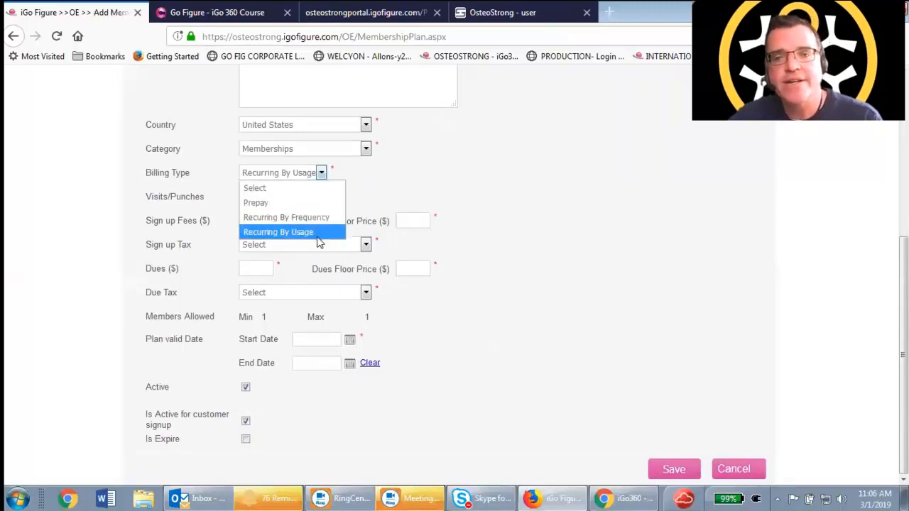
pyautogui.click(469, 206)
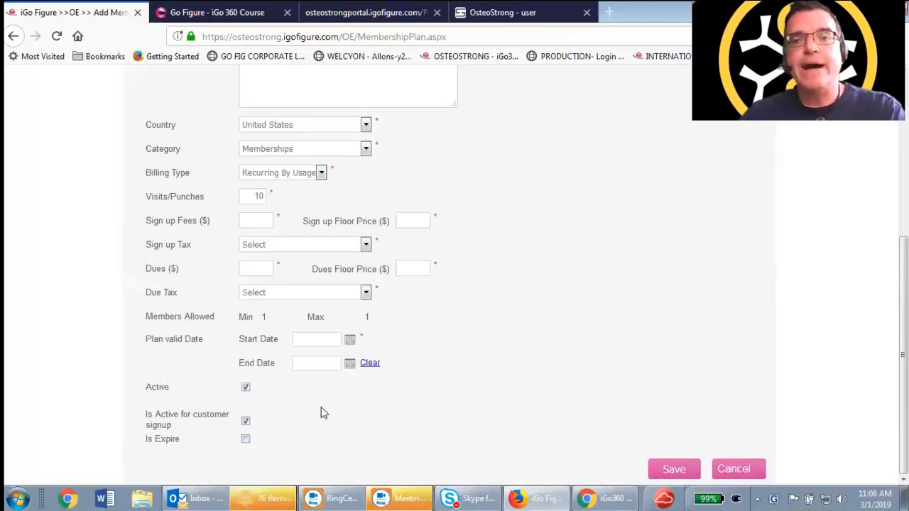
# Step: Enable Is Expire on the punchcard plan, leave the Expiry Length blank, and cancel the new plan without saving
pyautogui.click(246, 439)
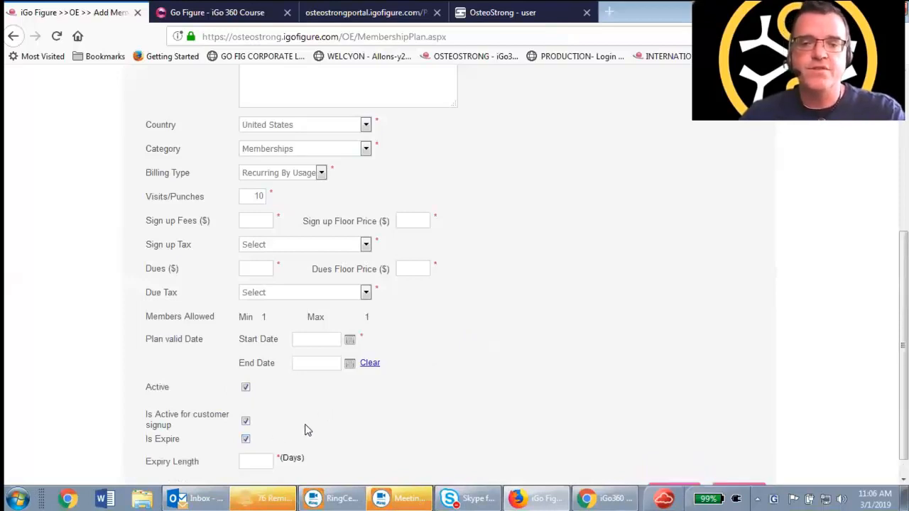
pyautogui.scroll(-1, 308, 430)
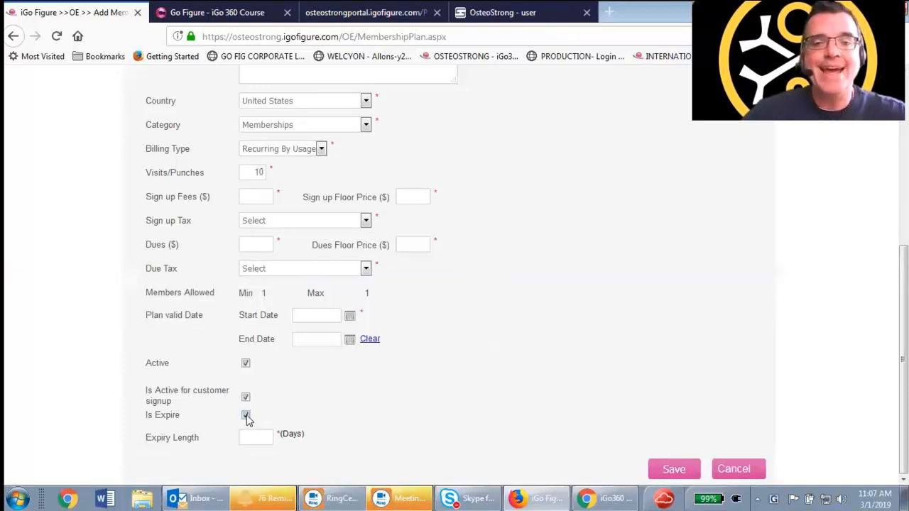
pyautogui.click(265, 222)
pyautogui.click(268, 216)
pyautogui.click(321, 151)
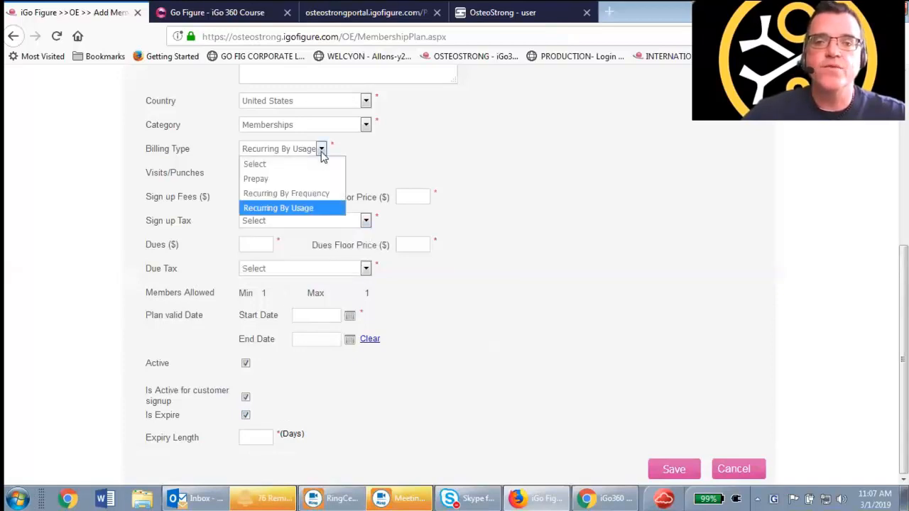
pyautogui.click(404, 152)
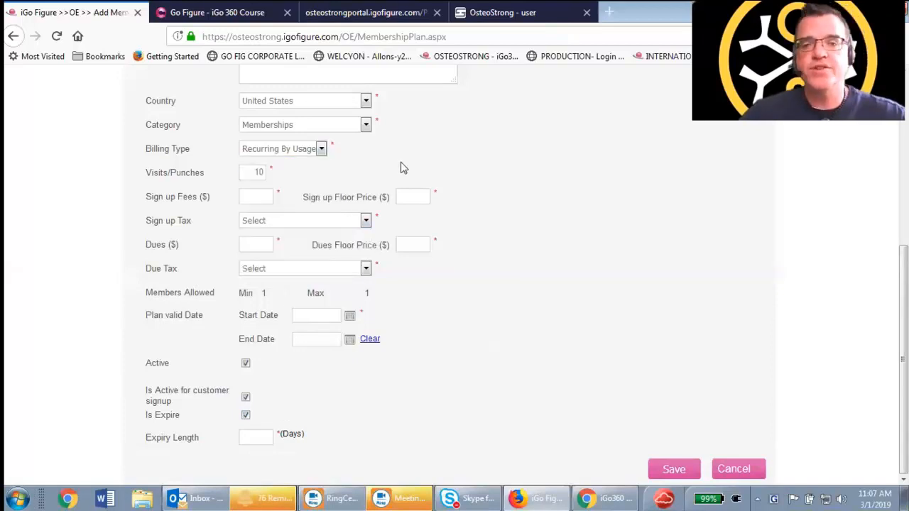
pyautogui.click(254, 437)
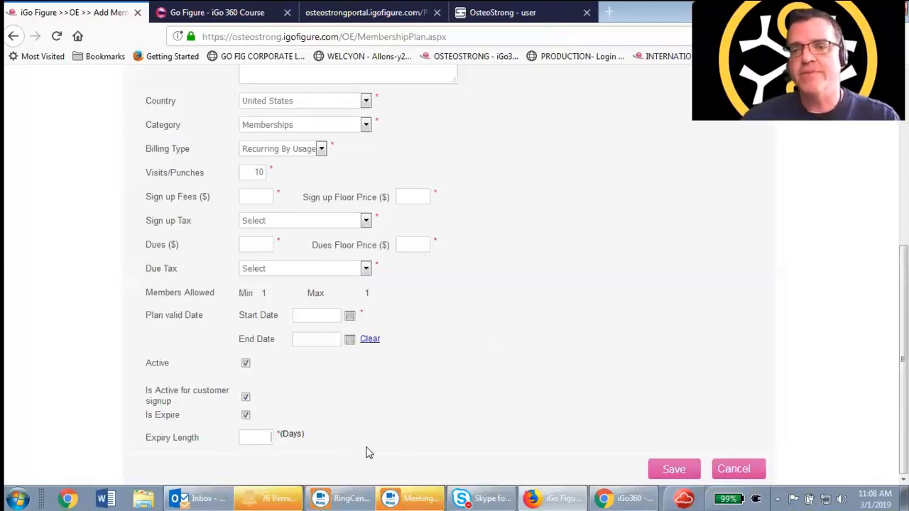
pyautogui.click(730, 472)
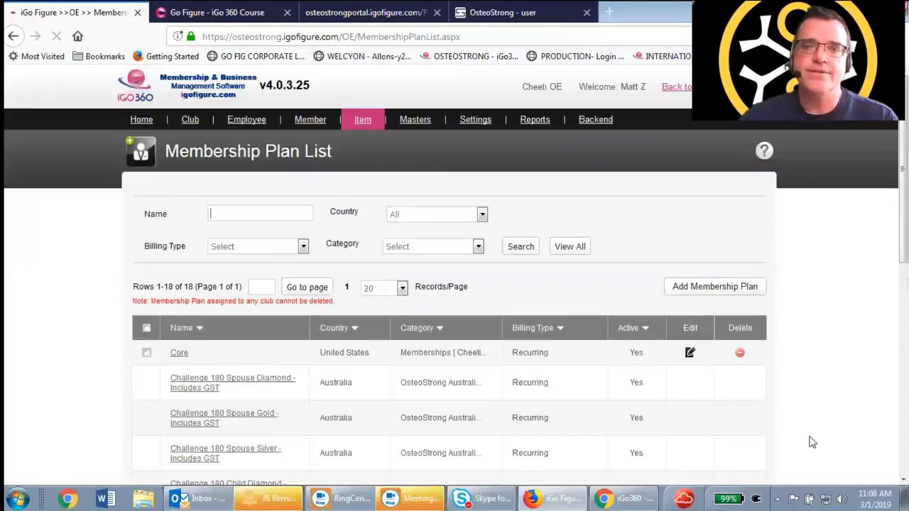
pyautogui.scroll(-3, 497, 298)
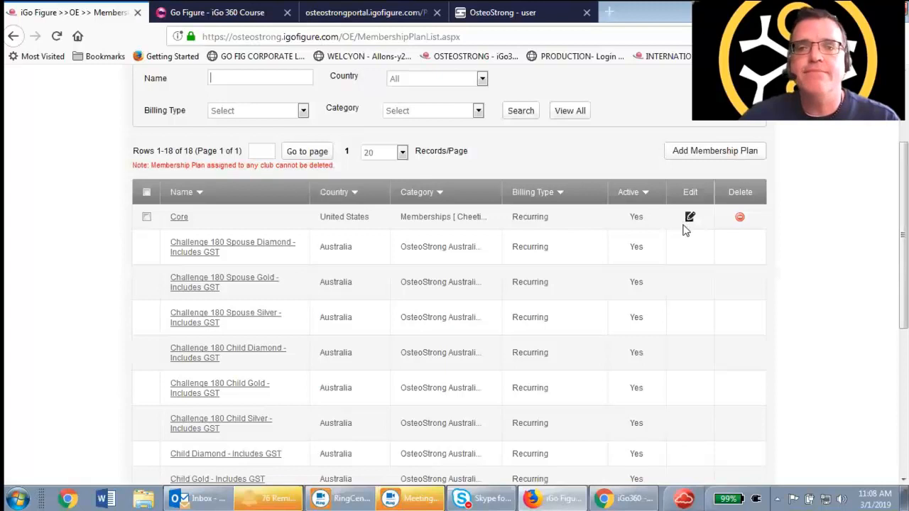
pyautogui.scroll(2, 684, 228)
pyautogui.scroll(2, 684, 228)
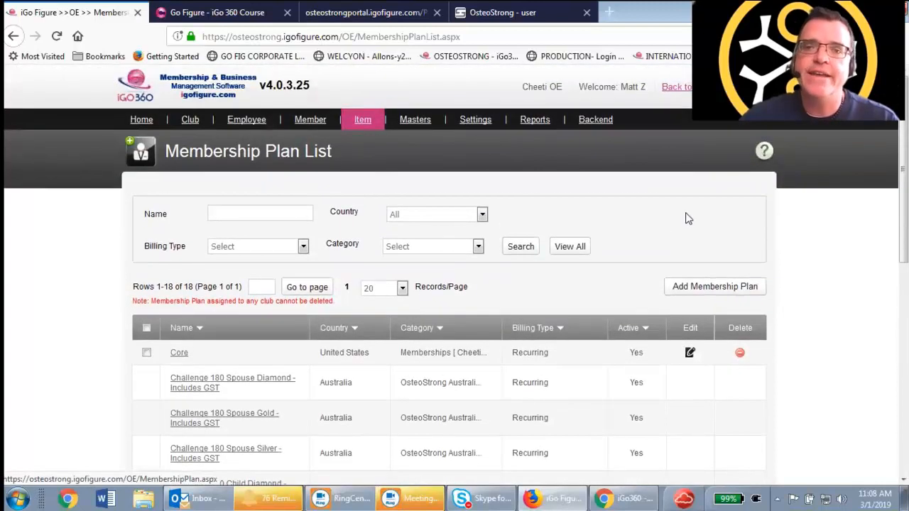
# Step: Go to the additional services and open Rate Lock Annual Fee for editing to view its billing and price settings
pyautogui.moveTo(365, 128)
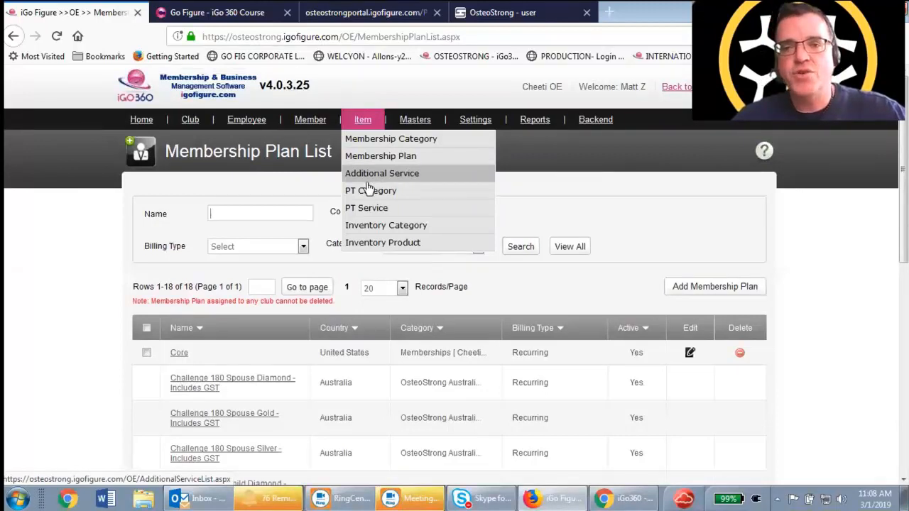
pyautogui.click(406, 182)
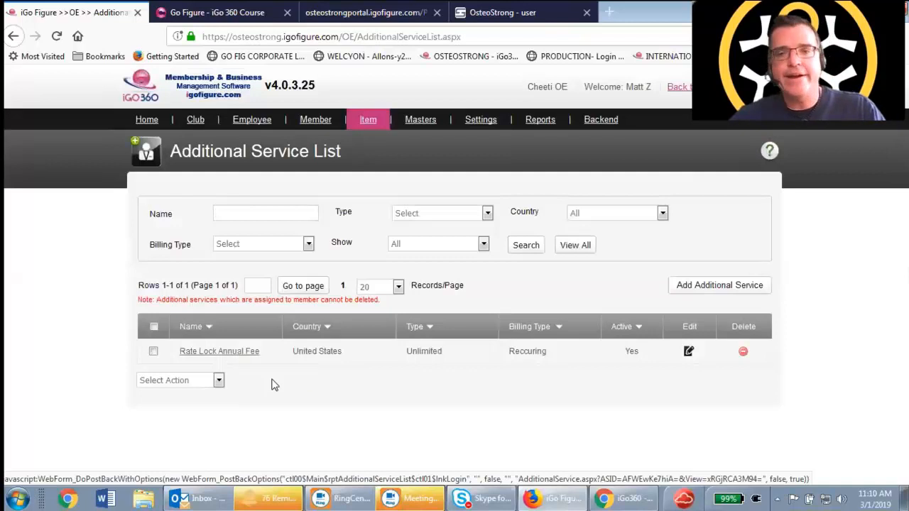
pyautogui.click(686, 352)
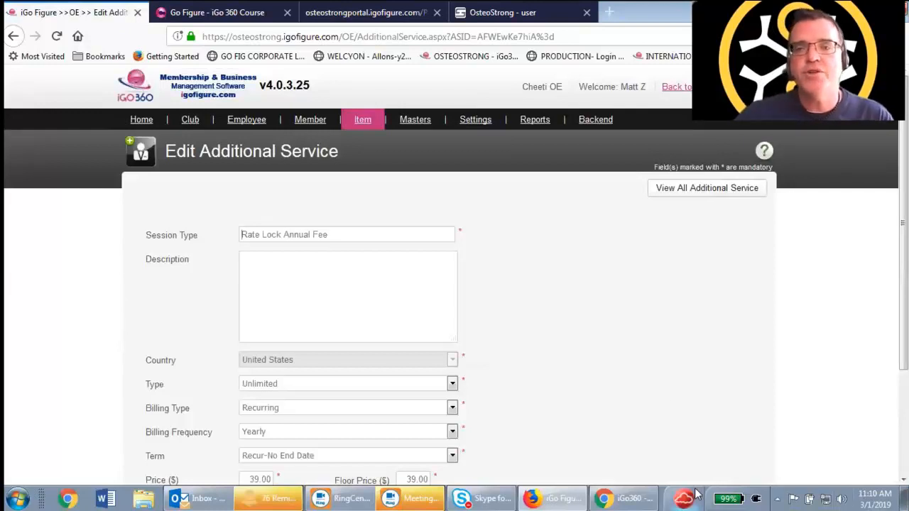
pyautogui.scroll(-2, 589, 353)
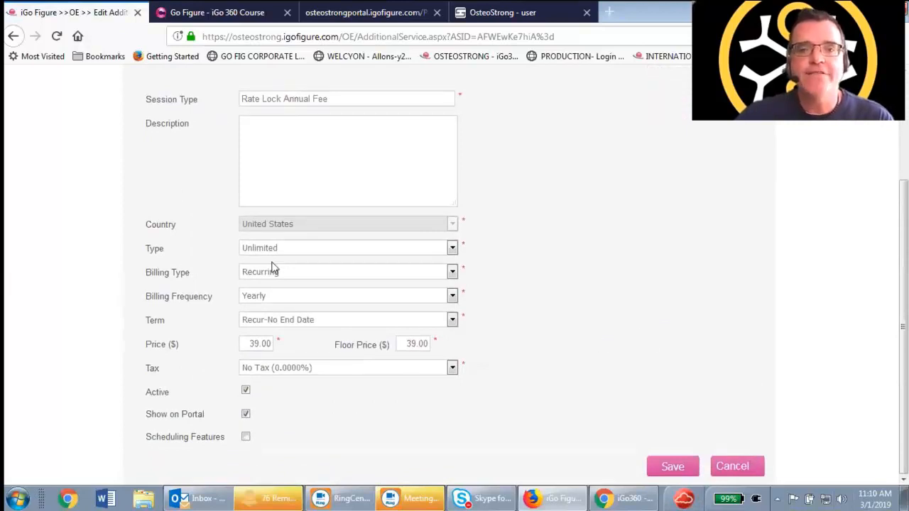
# Step: Keep the Rate Lock Annual Fee's Type as Unlimited, turn off Show on Portal, and save the service
pyautogui.click(452, 248)
pyautogui.click(323, 277)
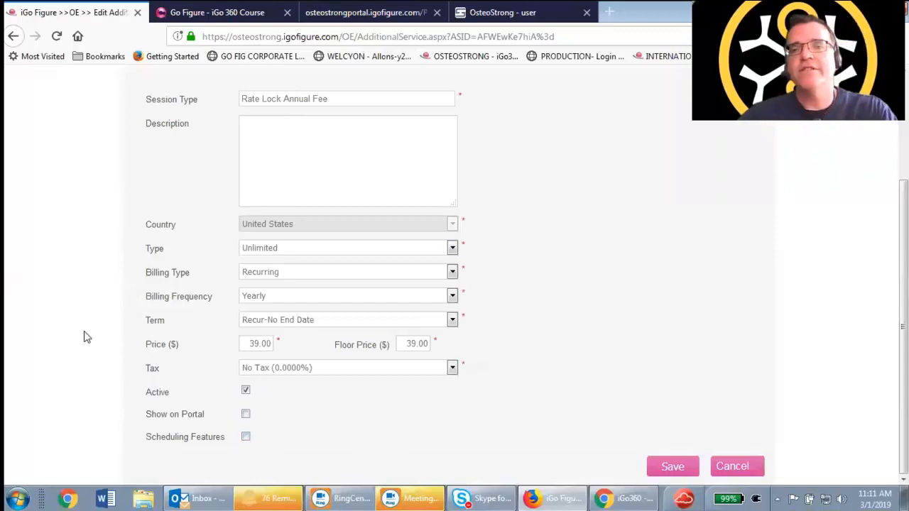
pyautogui.click(686, 466)
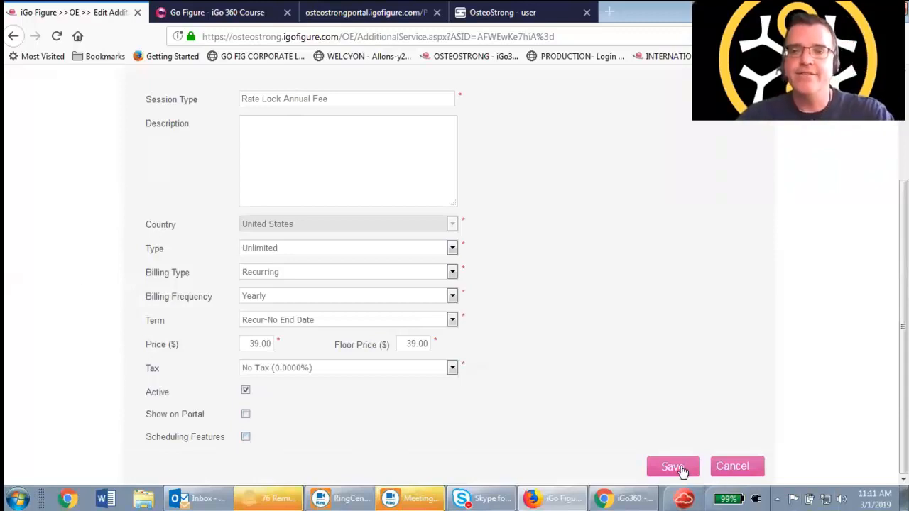
pyautogui.moveTo(368, 135)
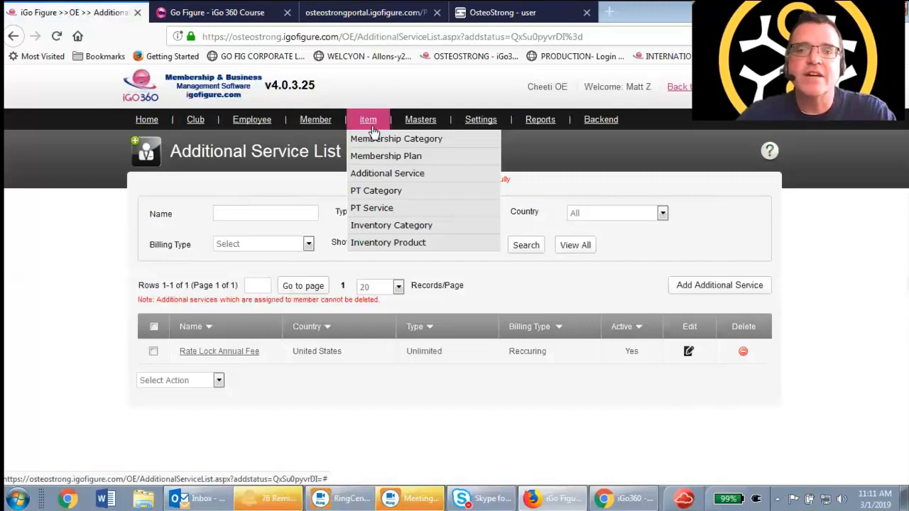